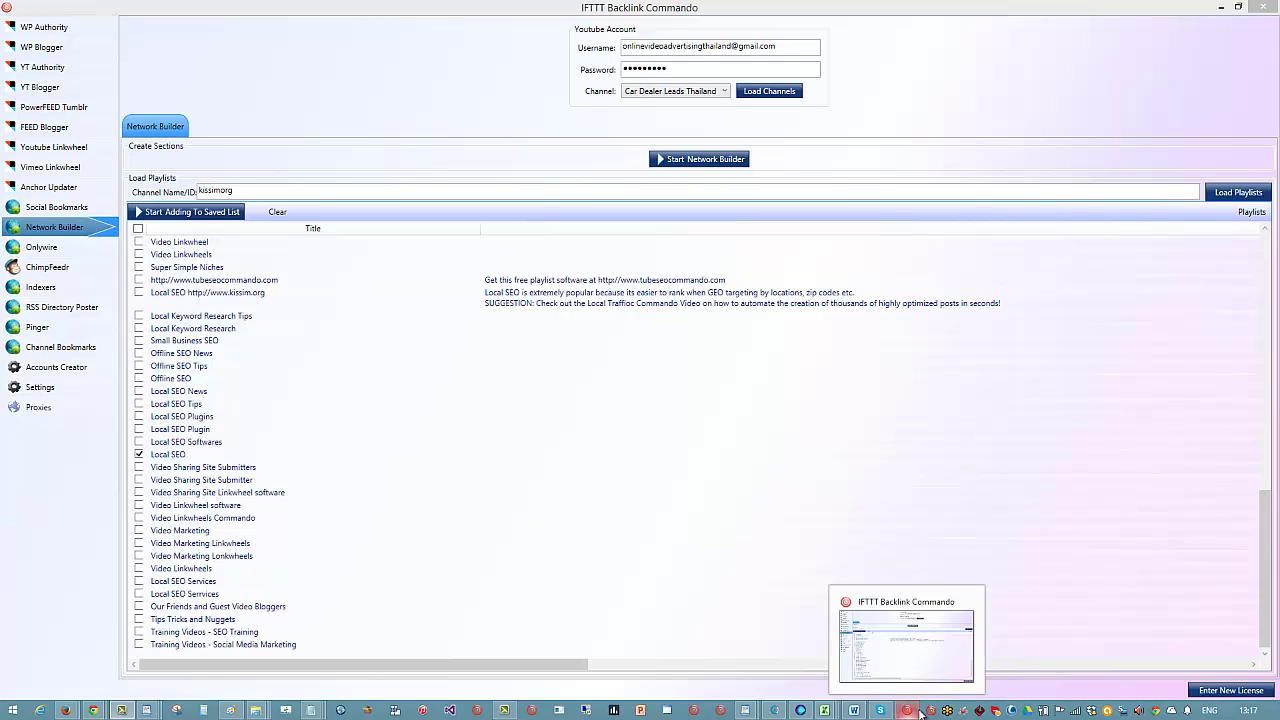
Step: Switch to the Google Slides presentation in Chrome and review the YouTube Link Networks bullet points
left_click(450, 285)
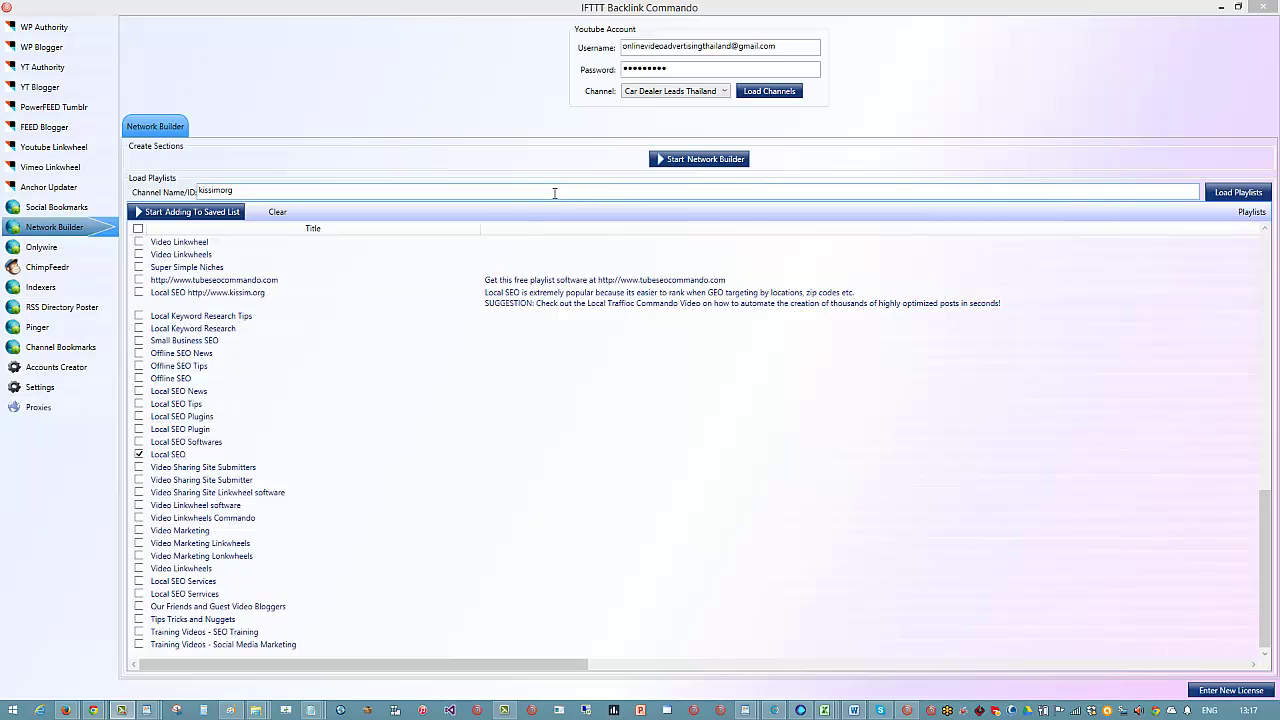
mouse_move(93, 710)
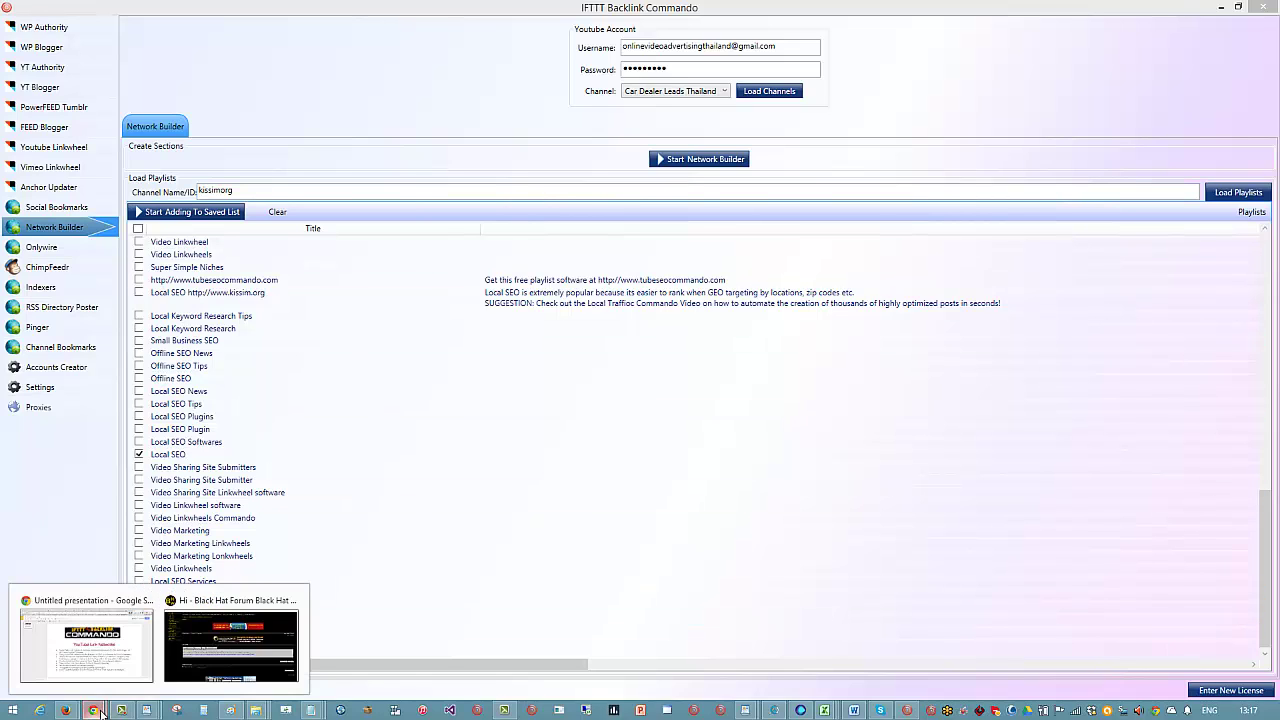
left_click(93, 637)
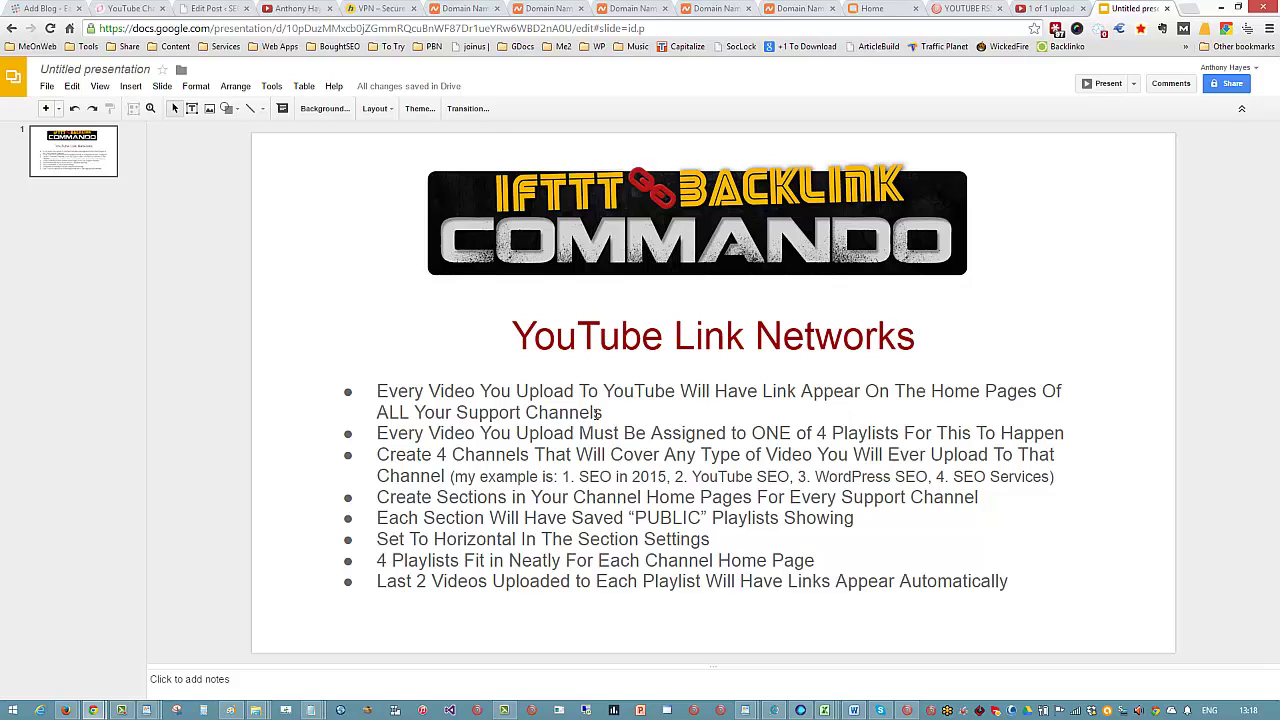
left_click(674, 415)
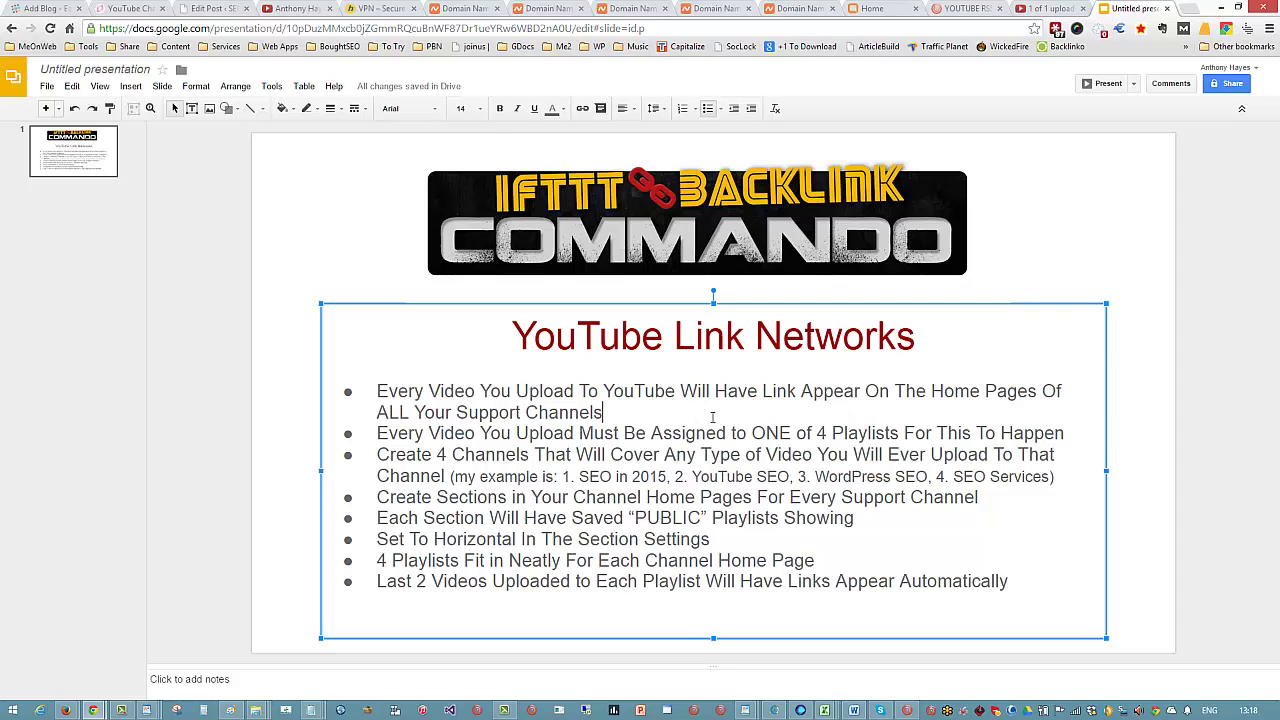
left_click(1153, 447)
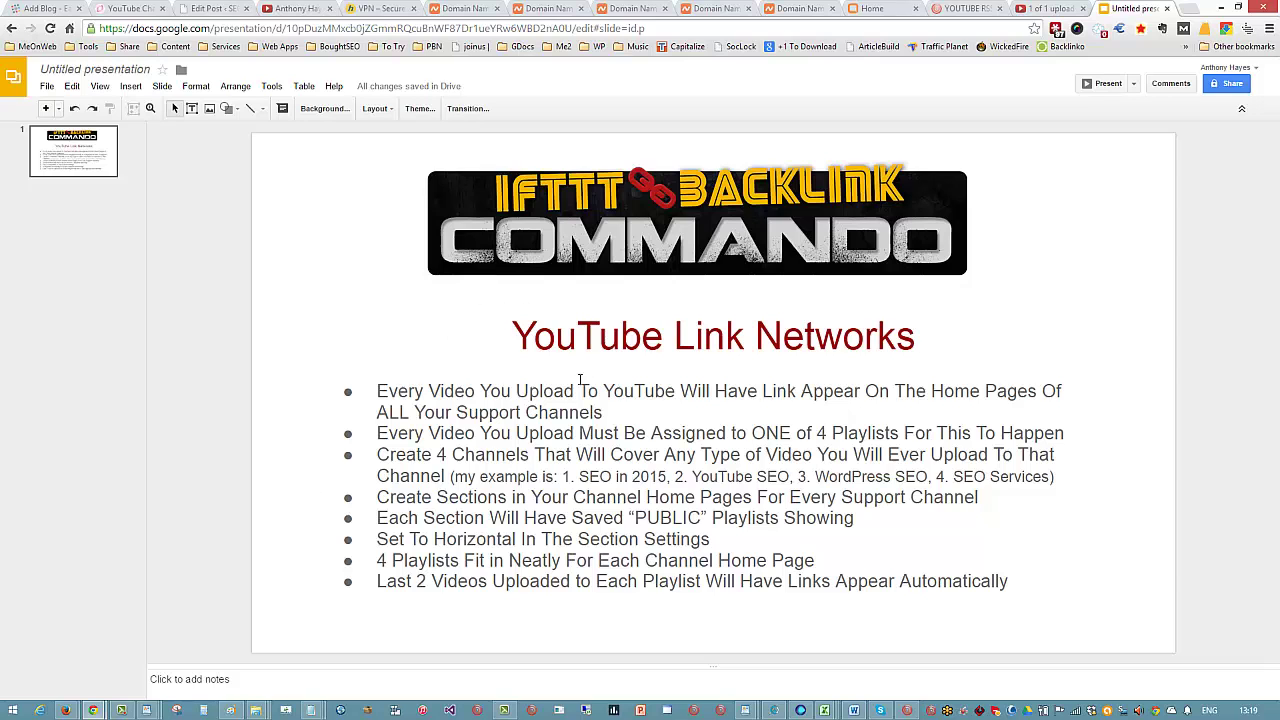
Step: Switch to the YouTube channel page in Firefox and inspect the settings of its Saved playlists section
mouse_move(64, 712)
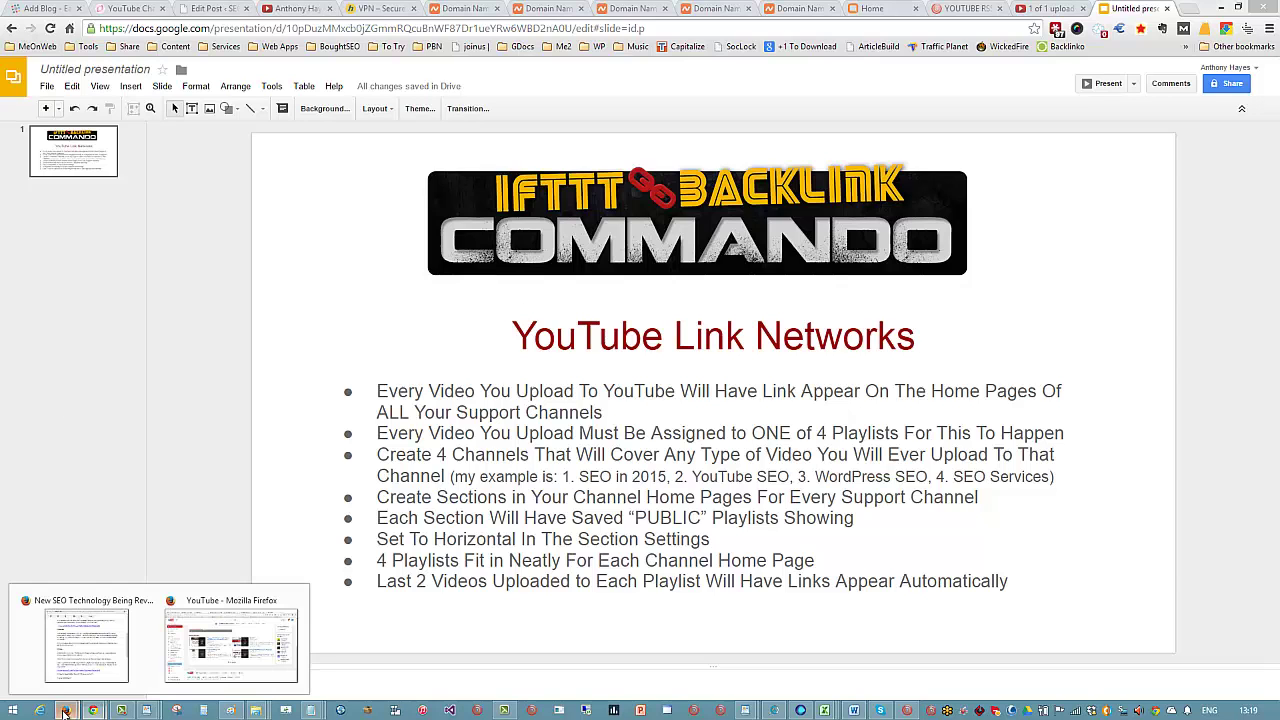
left_click(231, 640)
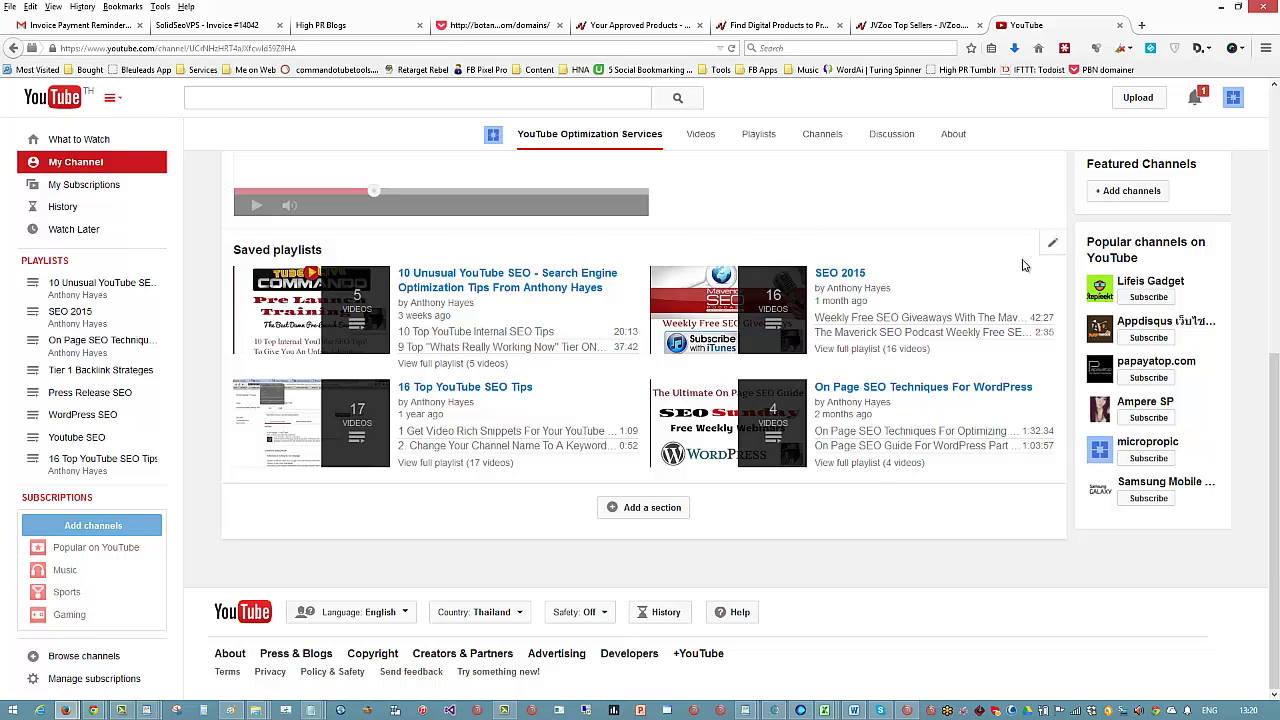
left_click(1052, 243)
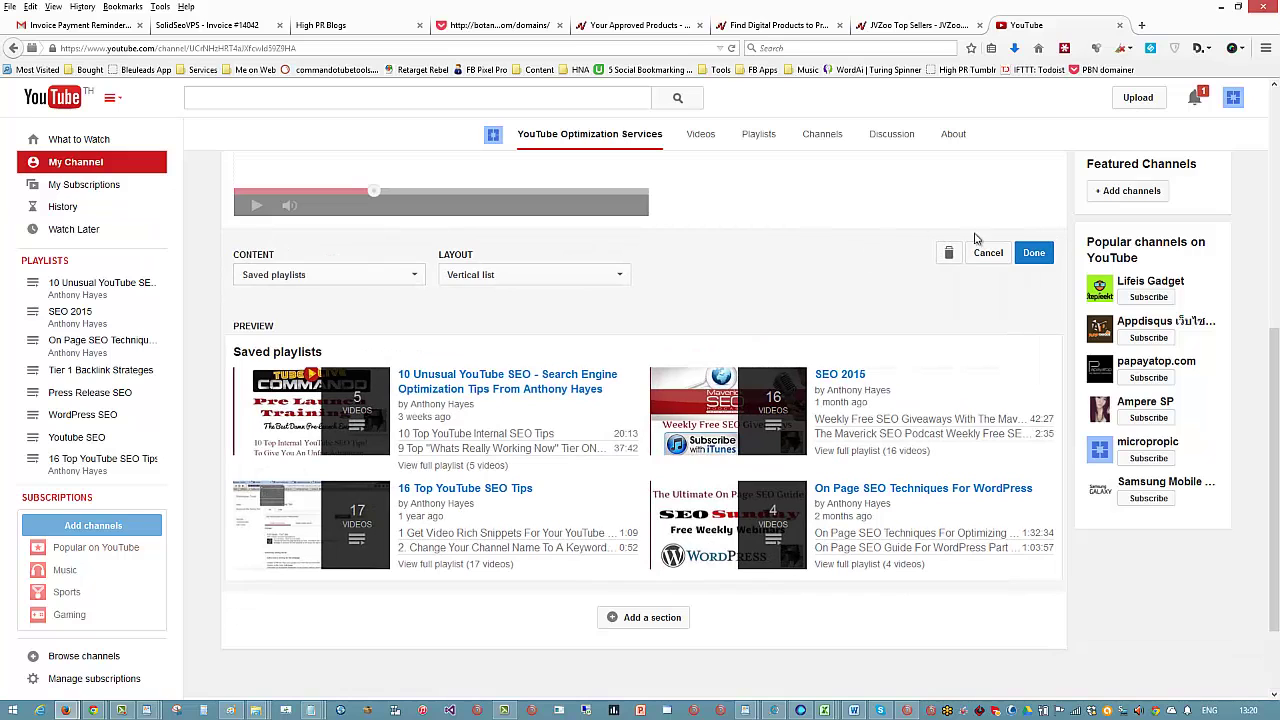
left_click(1032, 256)
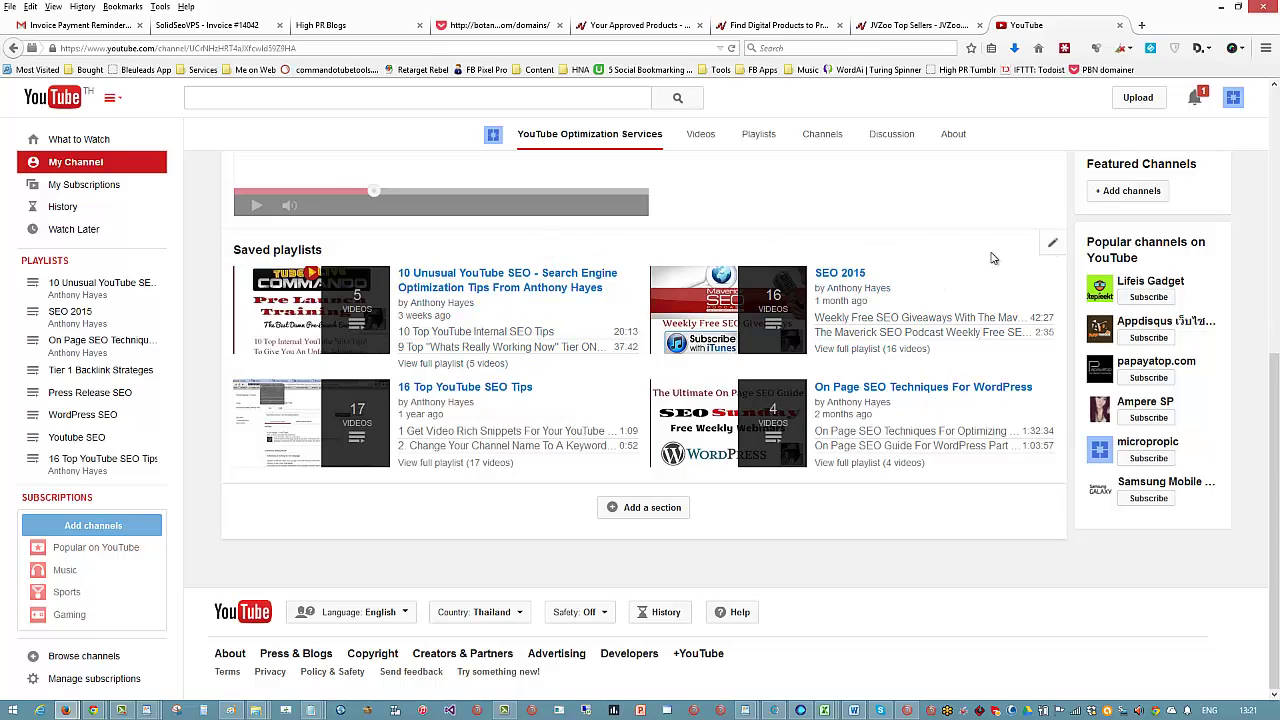
Step: Check the content types available for the Saved playlists section, keep Saved playlists, and leave the section editor without saving
left_click(1052, 243)
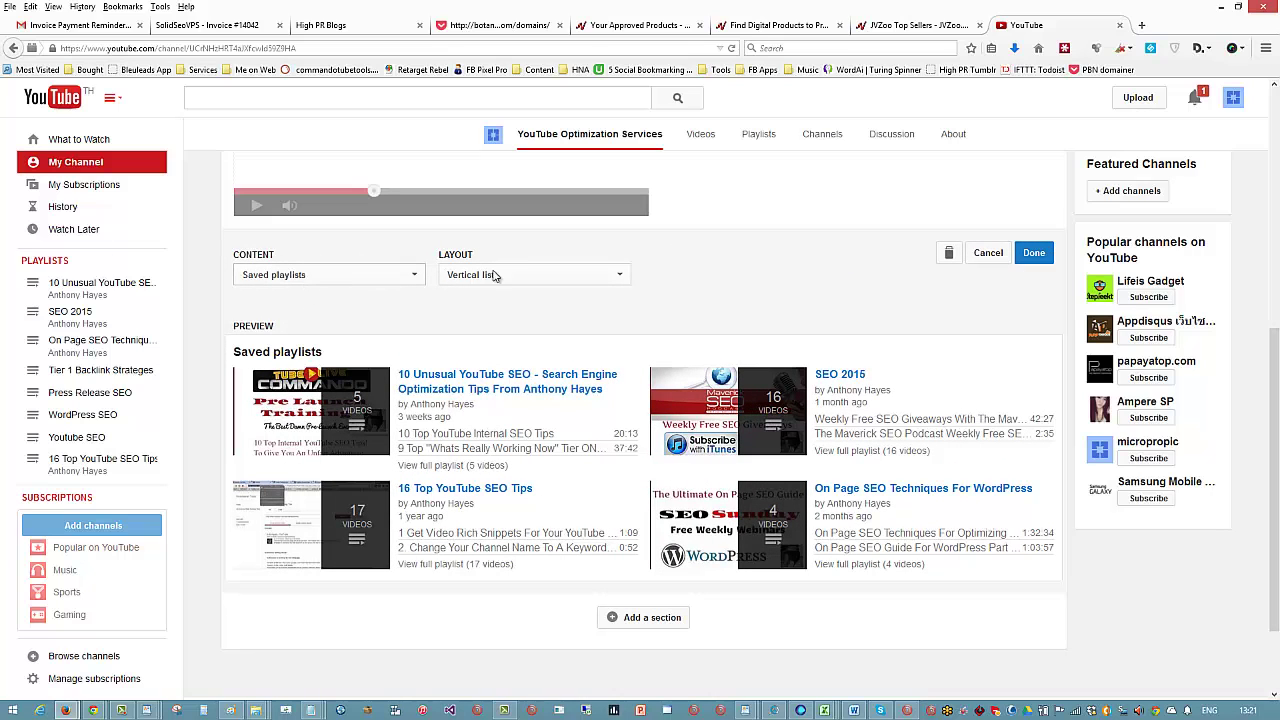
left_click(410, 276)
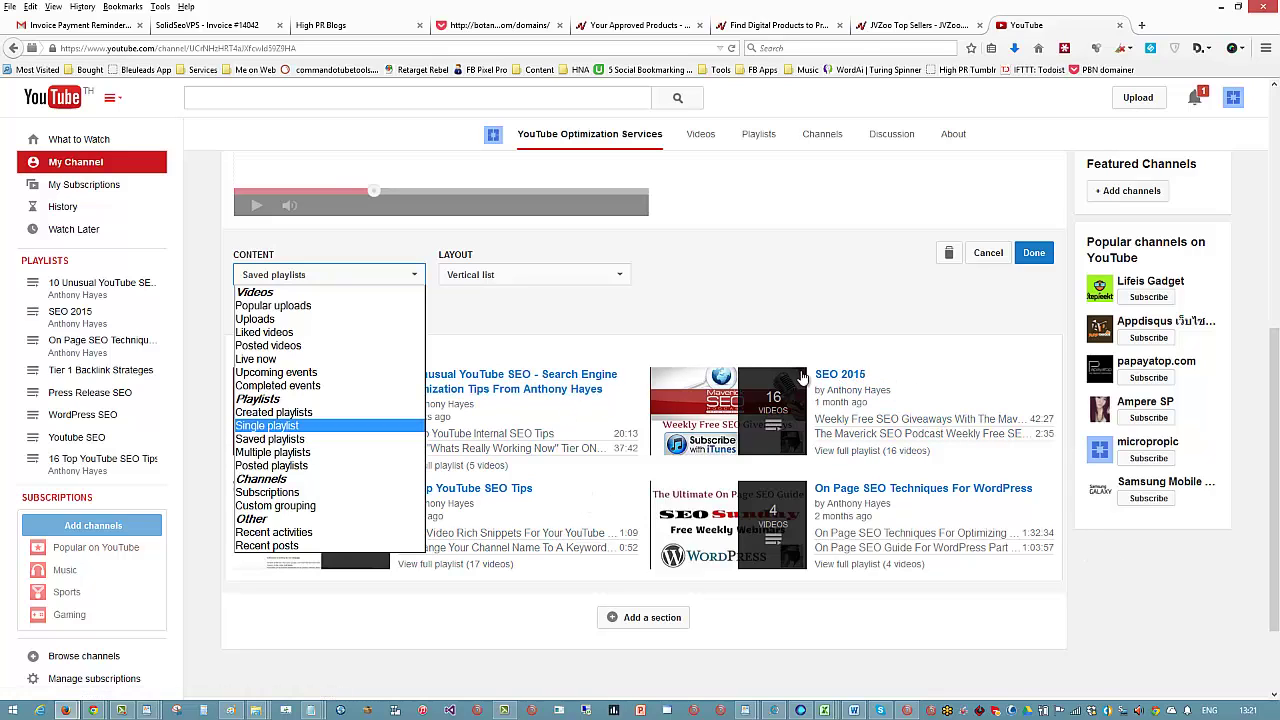
left_click(268, 439)
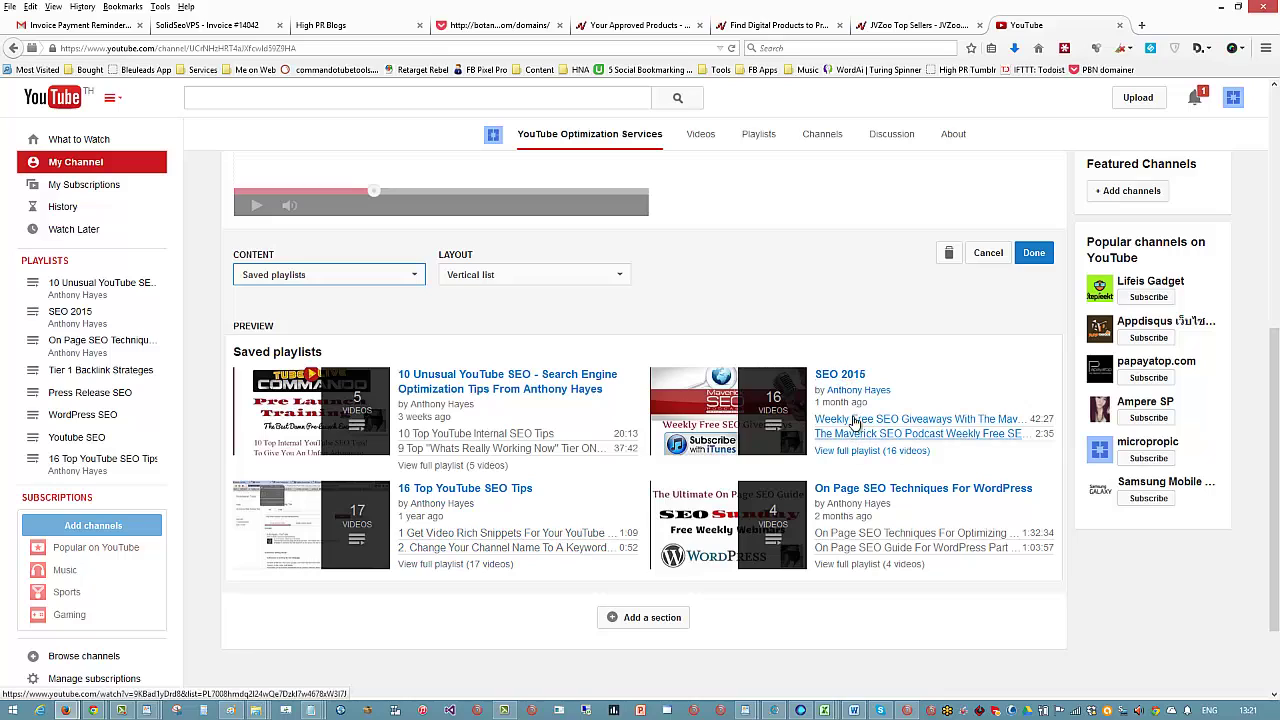
mouse_move(718, 415)
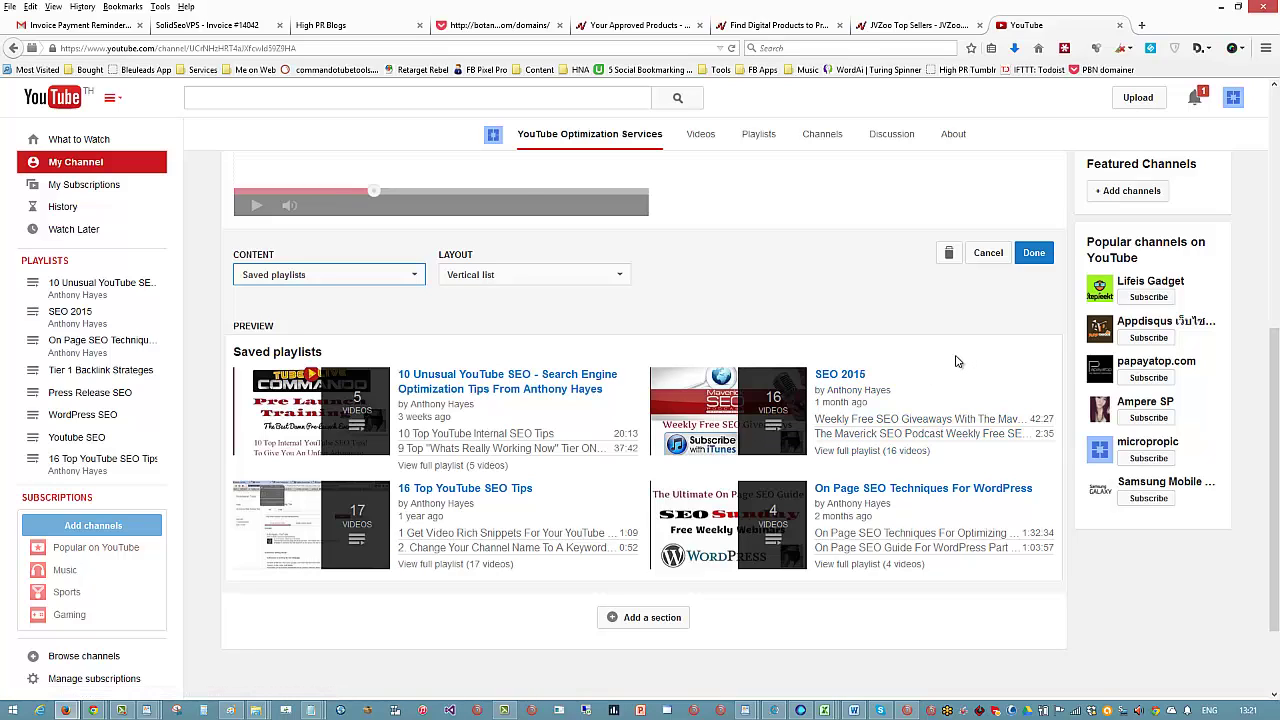
left_click(988, 253)
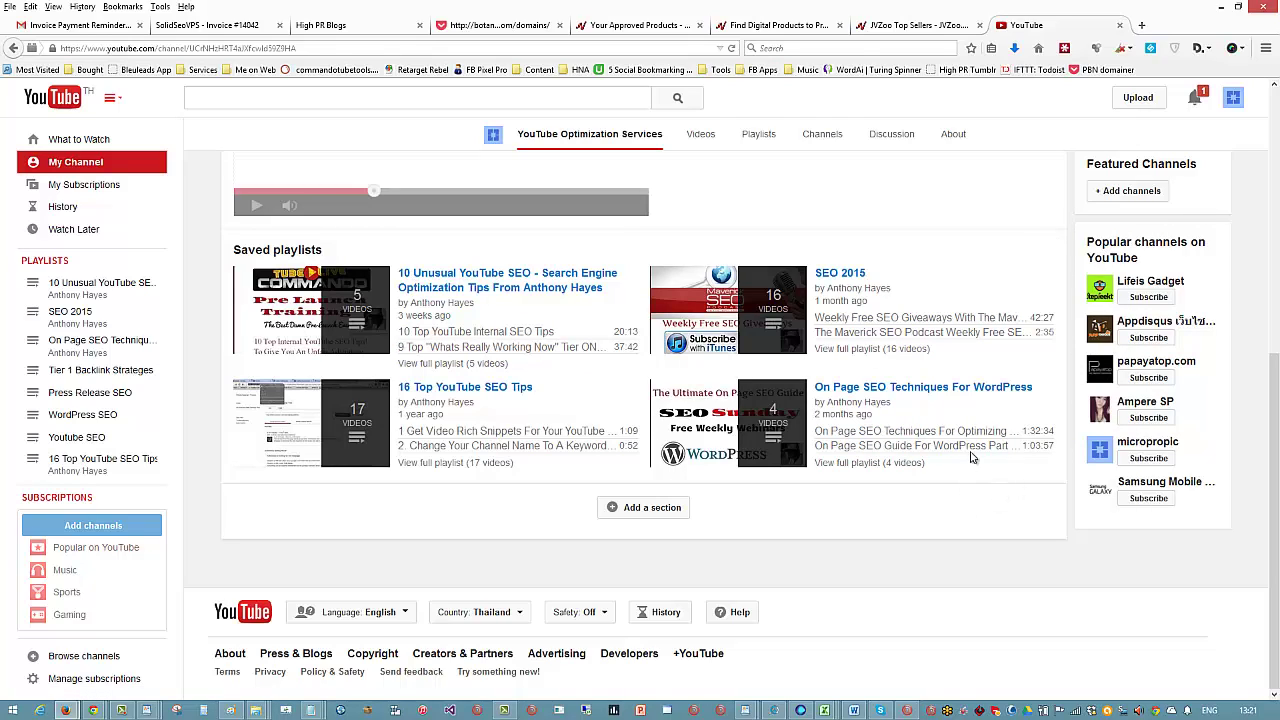
Step: Return to the Google Slides presentation and review the bullet on creating sections for every support channel
left_click(95, 711)
left_click(95, 640)
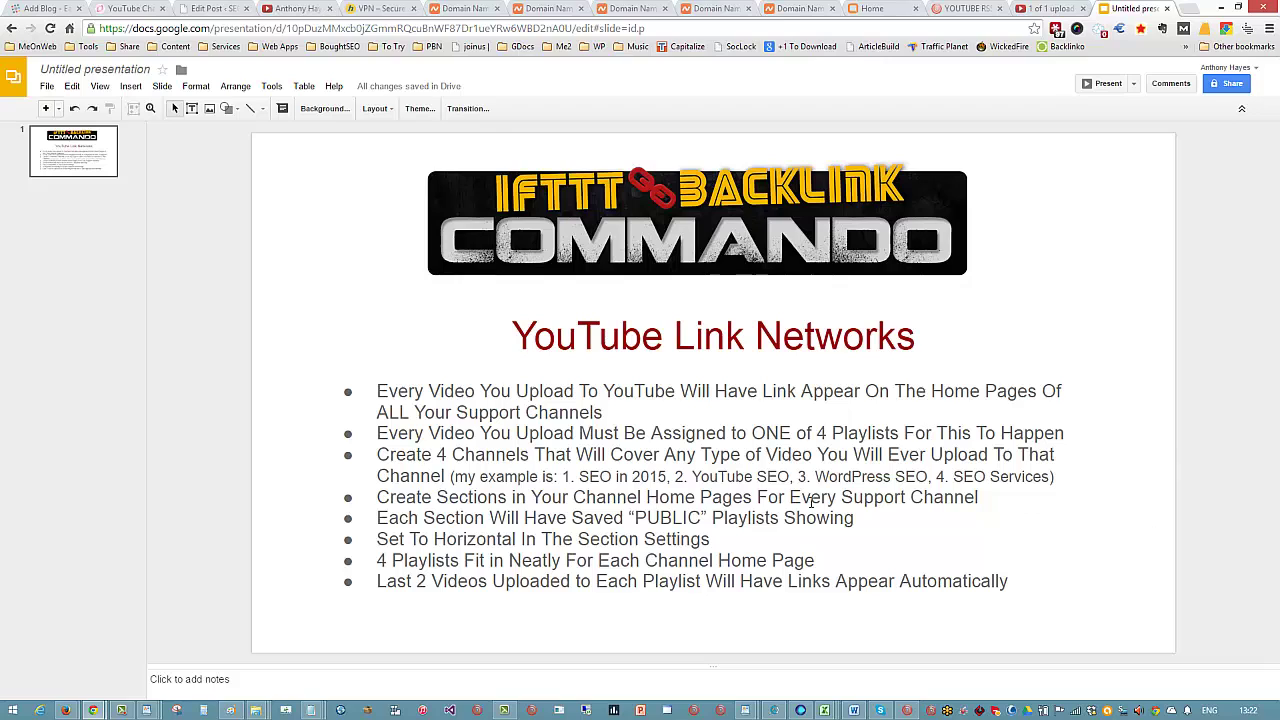
left_click(994, 497)
left_click(1170, 498)
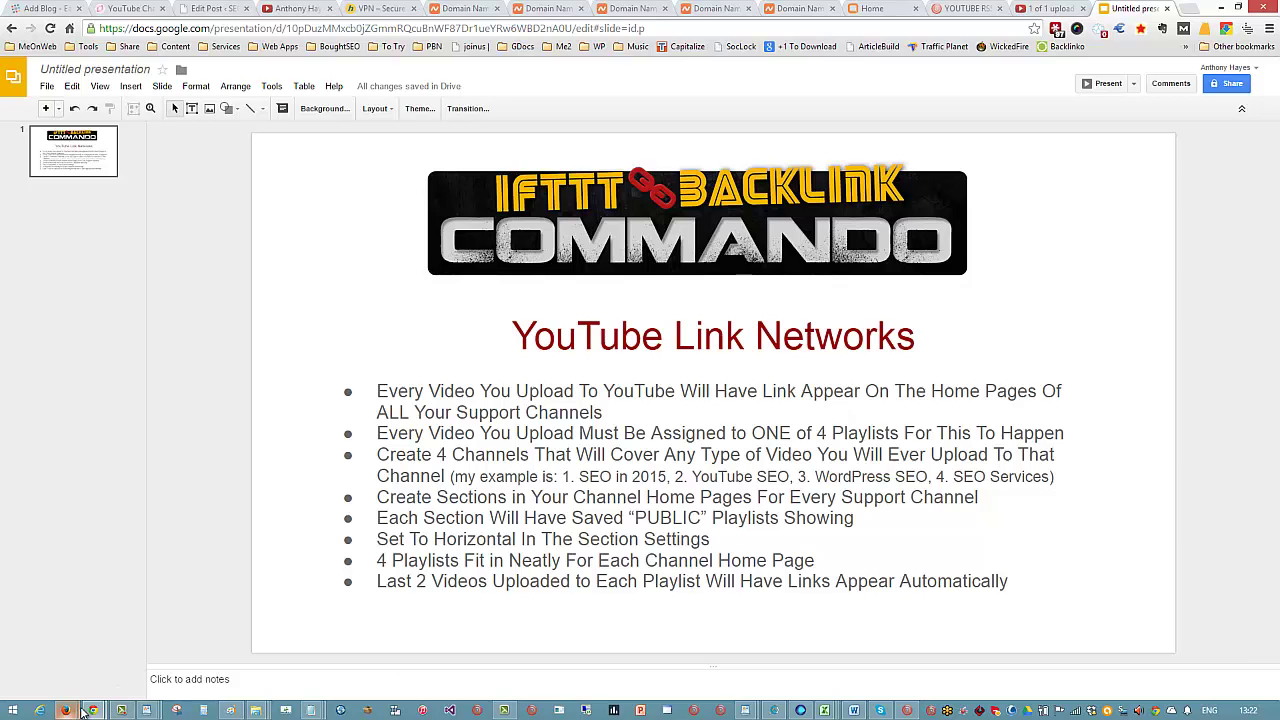
Step: In YouTube's account privacy settings in Firefox, save with liked videos, saved playlists and subscriptions not kept private
mouse_move(66, 710)
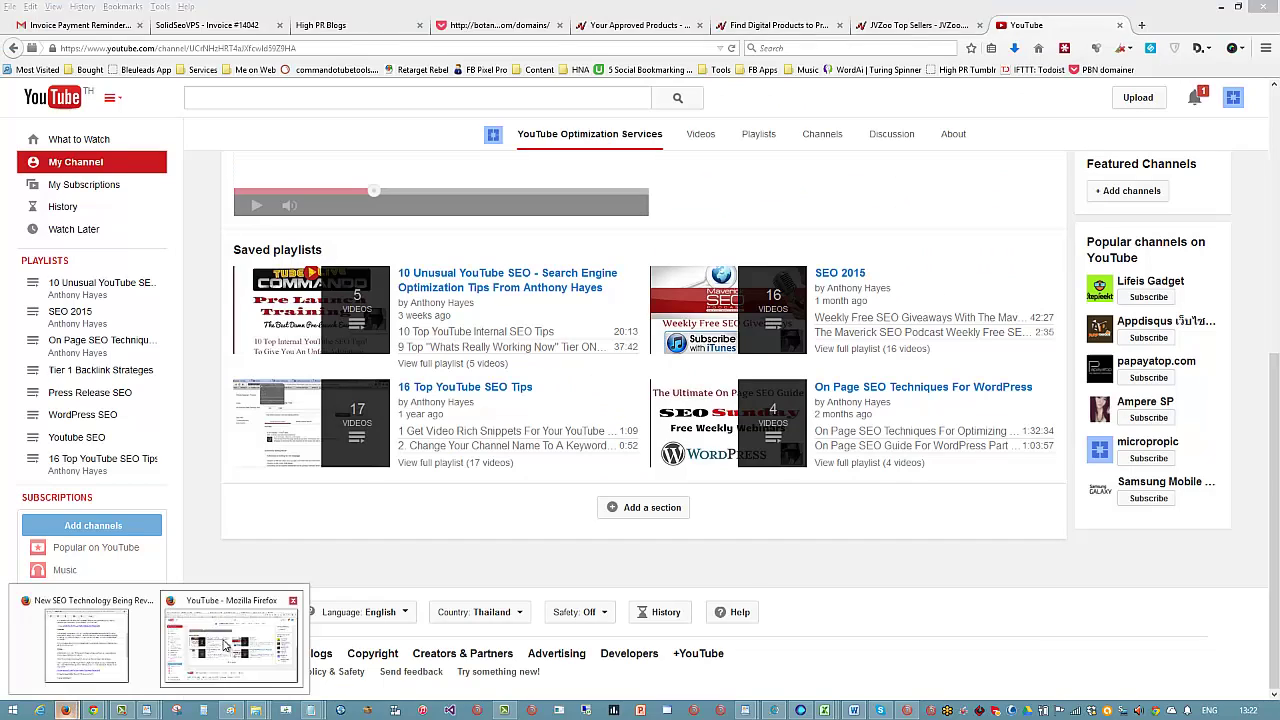
left_click(231, 645)
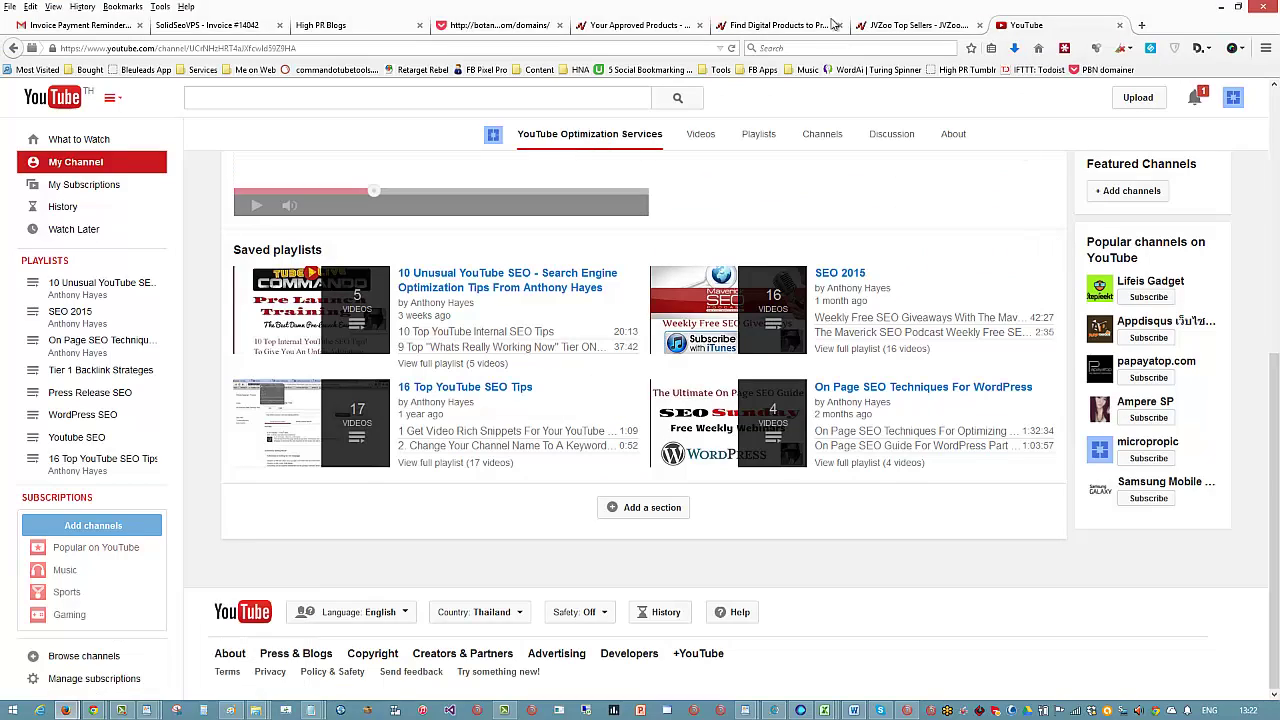
left_click(1234, 99)
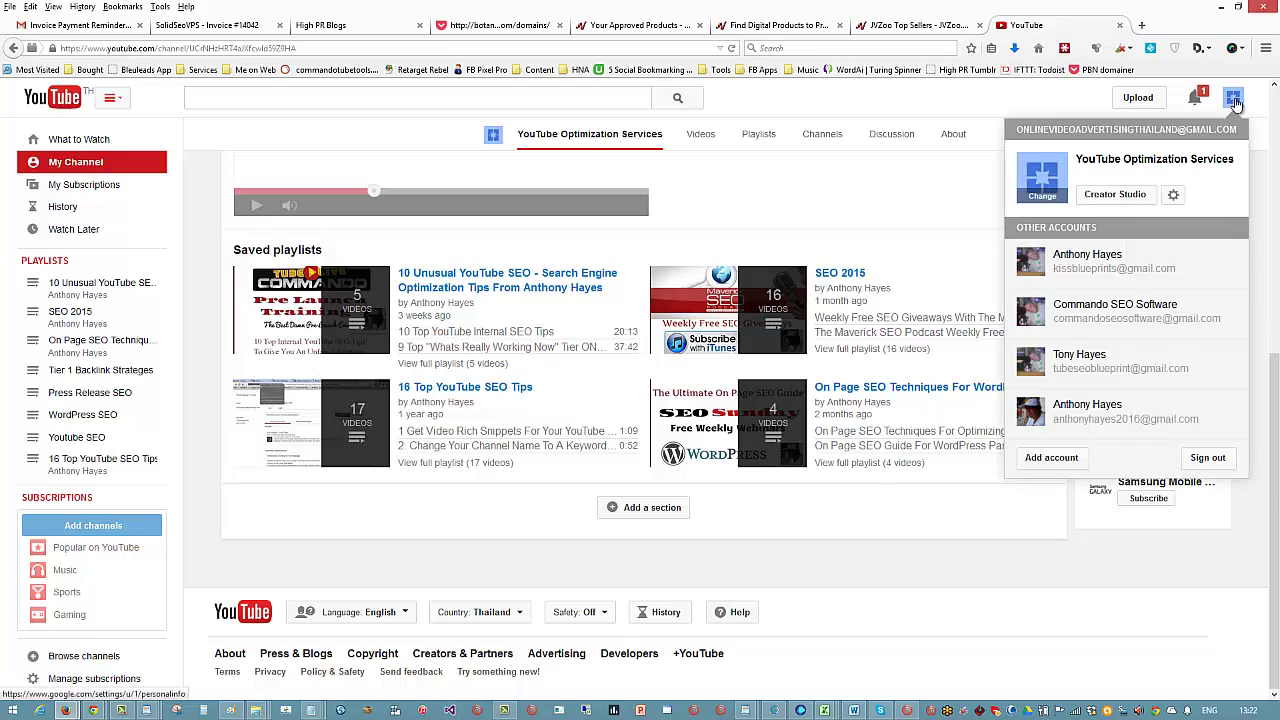
left_click(1173, 197)
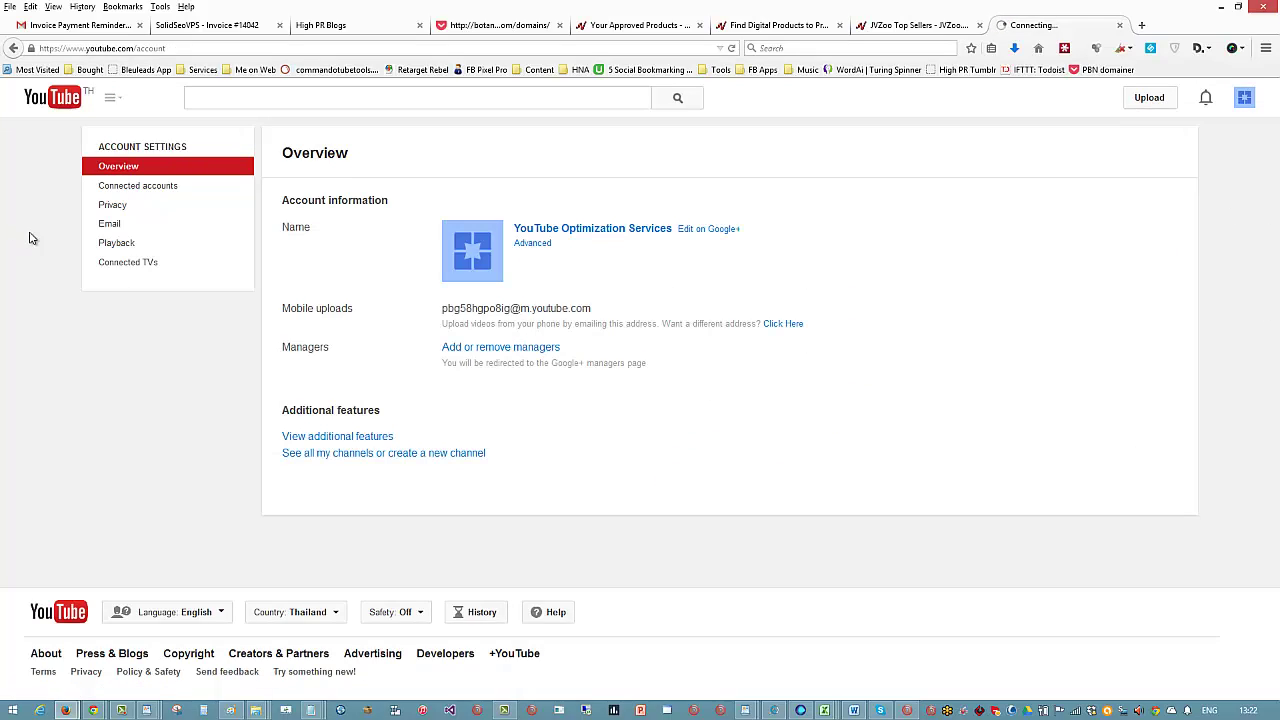
left_click(104, 206)
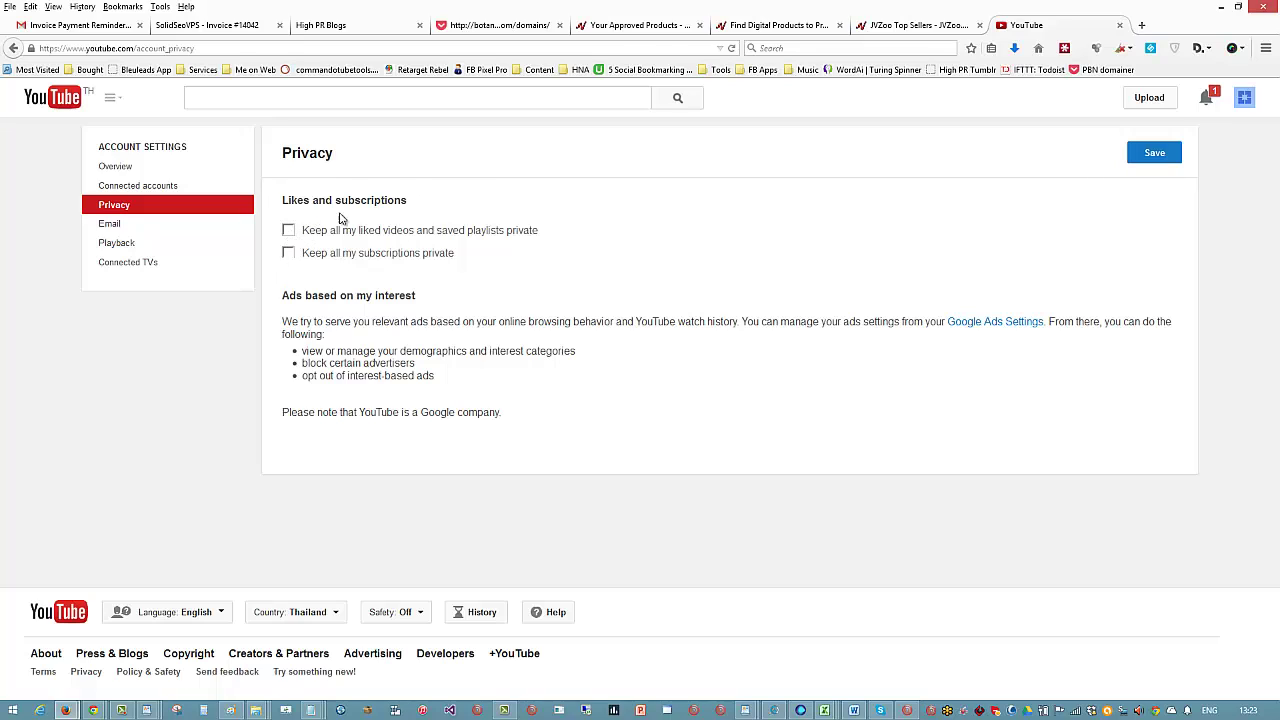
left_click(1152, 152)
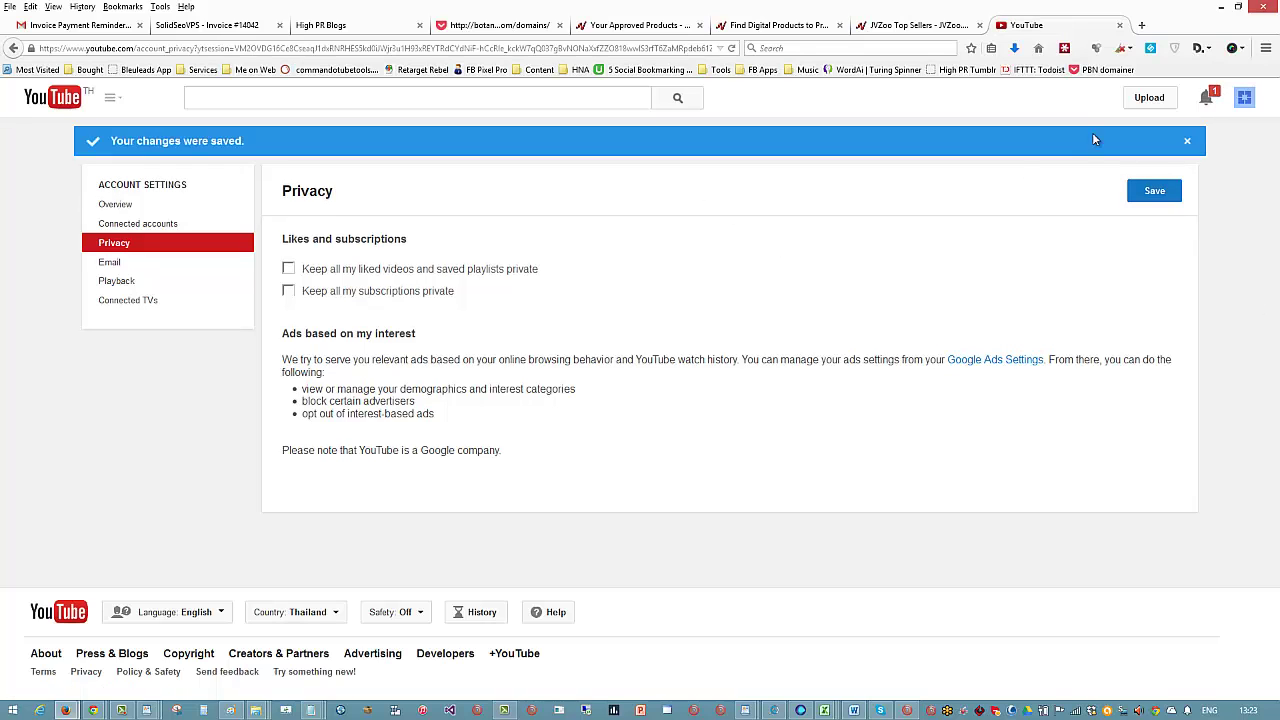
Step: Open the YouTube Optimization Services channel from Creator Studio and view the saved playlists on its home page
left_click(1243, 99)
left_click(1115, 196)
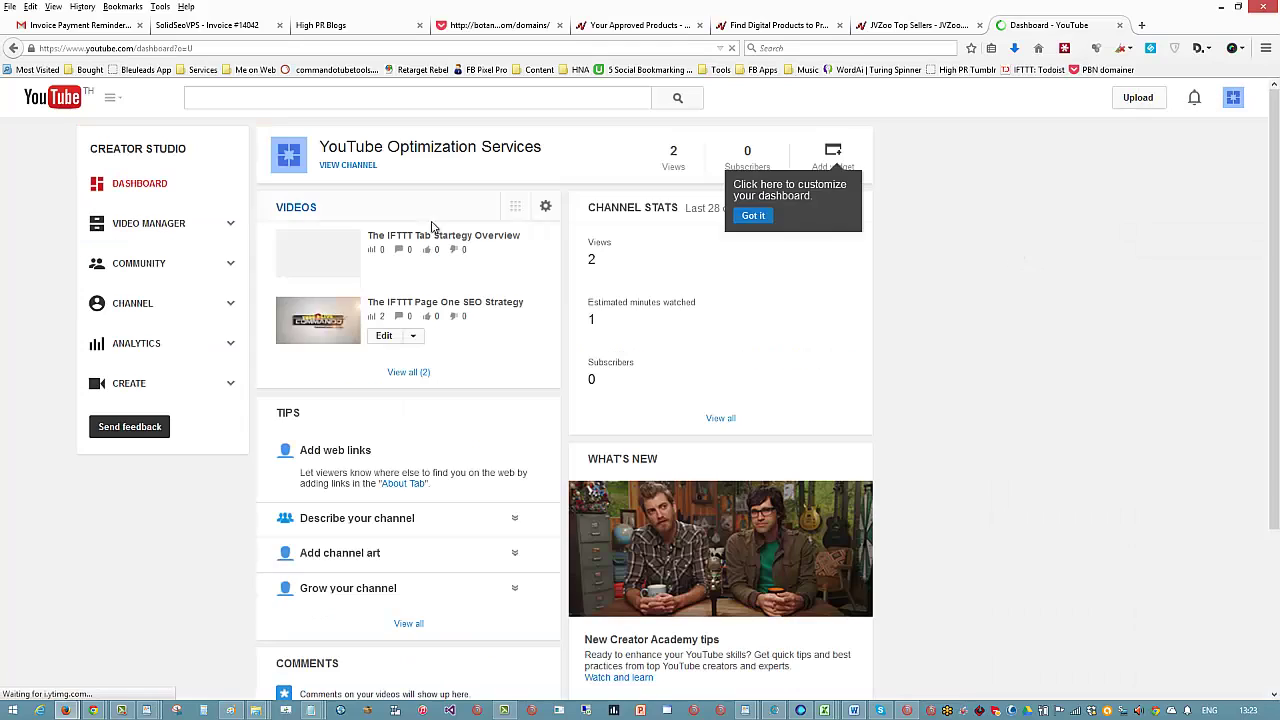
left_click(362, 166)
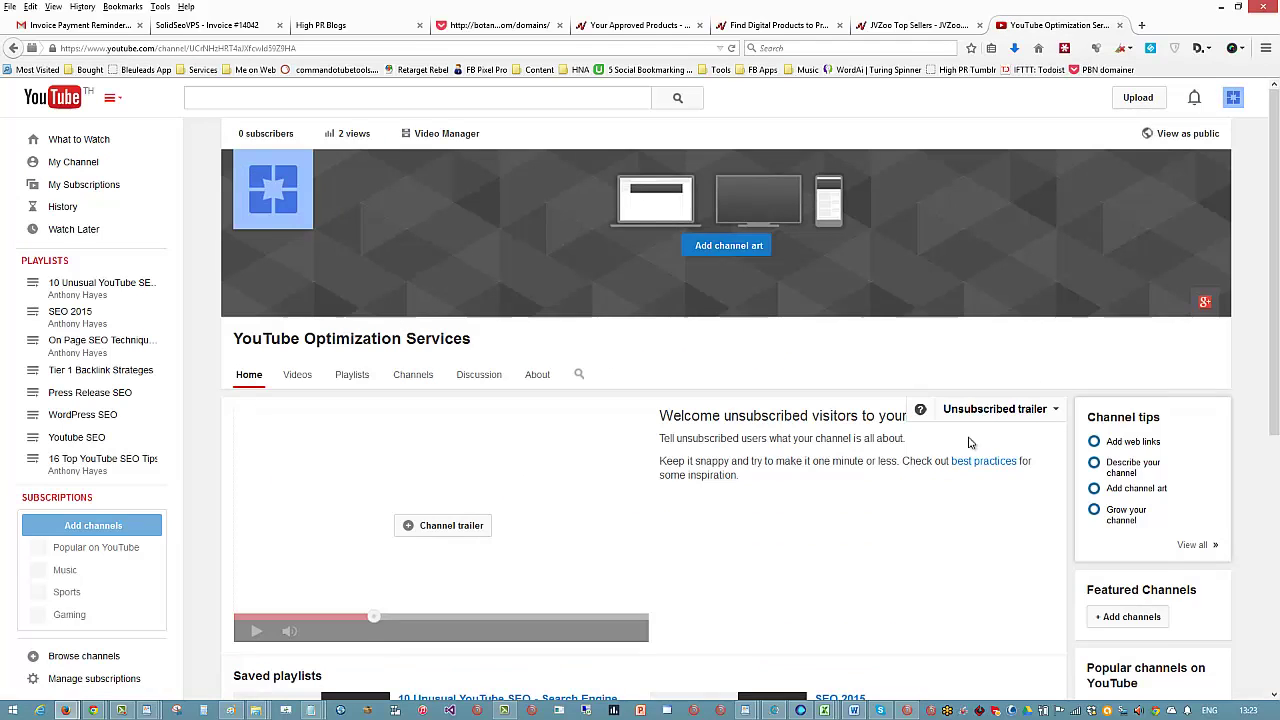
scroll(968, 441, "down", 2)
scroll(970, 441, "down", 3)
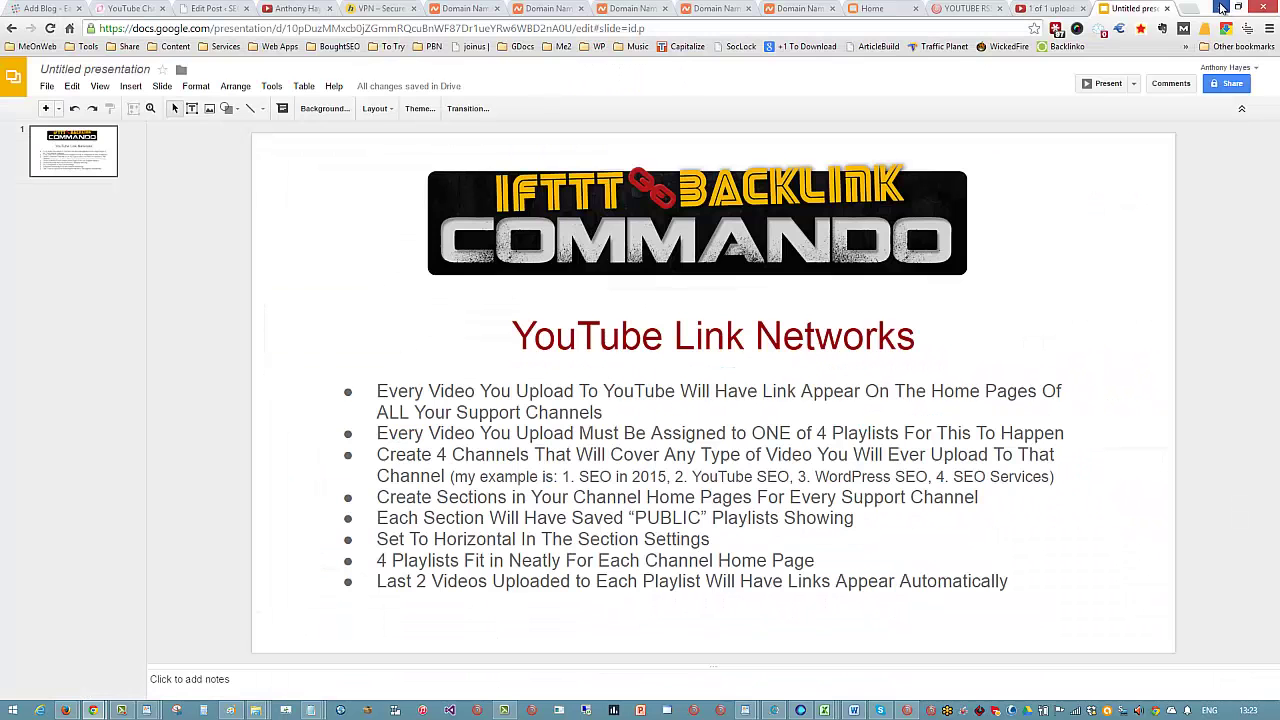
Step: Switch to IFTTT Backlink Commando and examine the YouTube account's username and password fields in Network Builder
left_click(1221, 7)
left_click(908, 710)
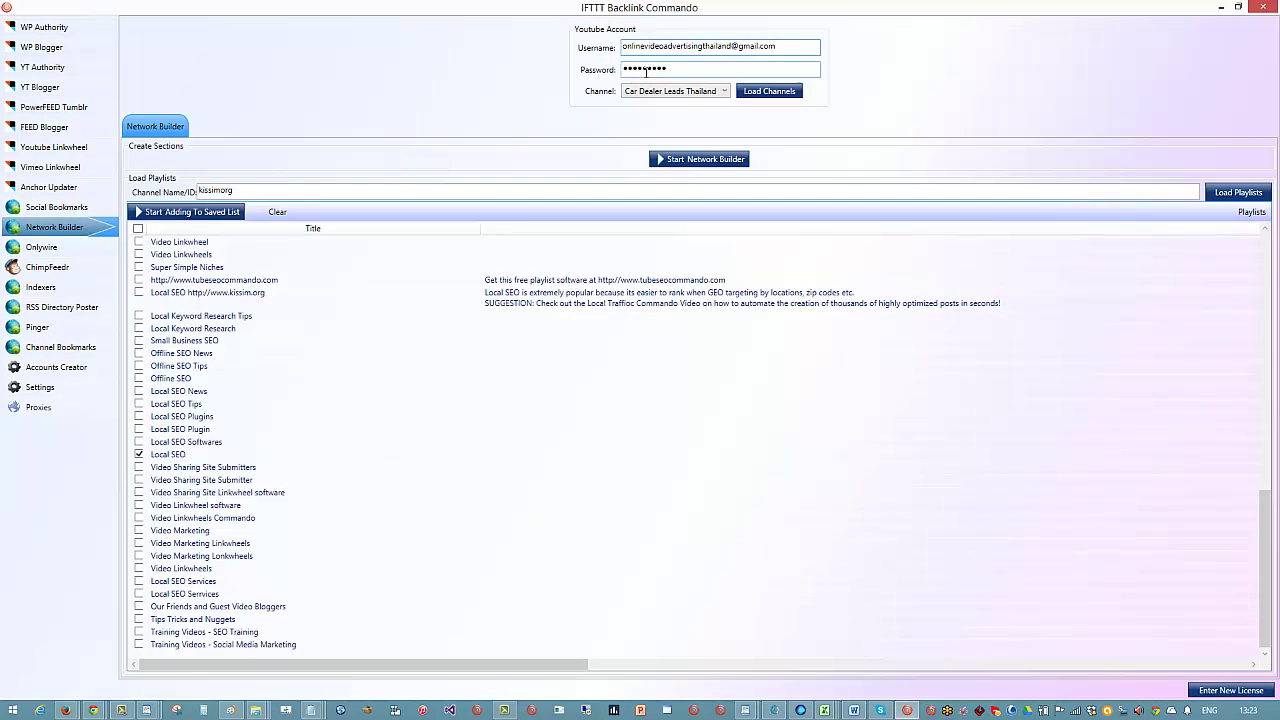
left_click(1122, 245)
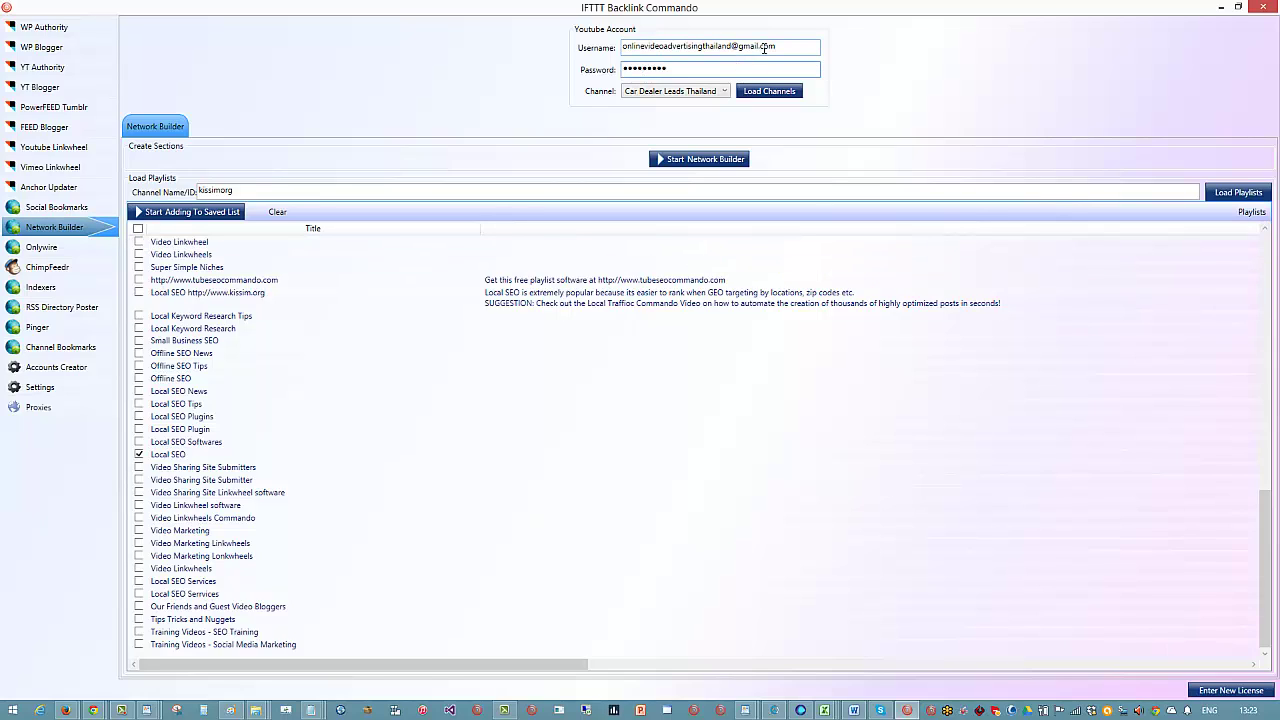
left_click(801, 47)
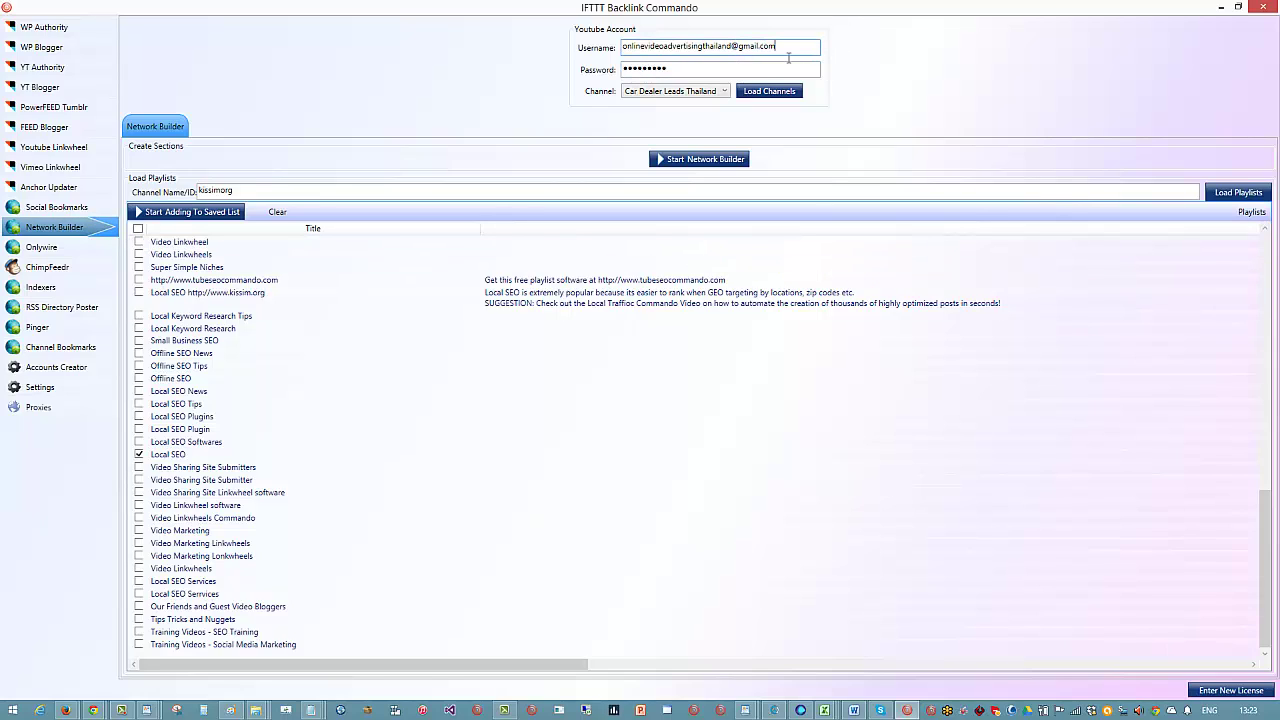
left_click(712, 69)
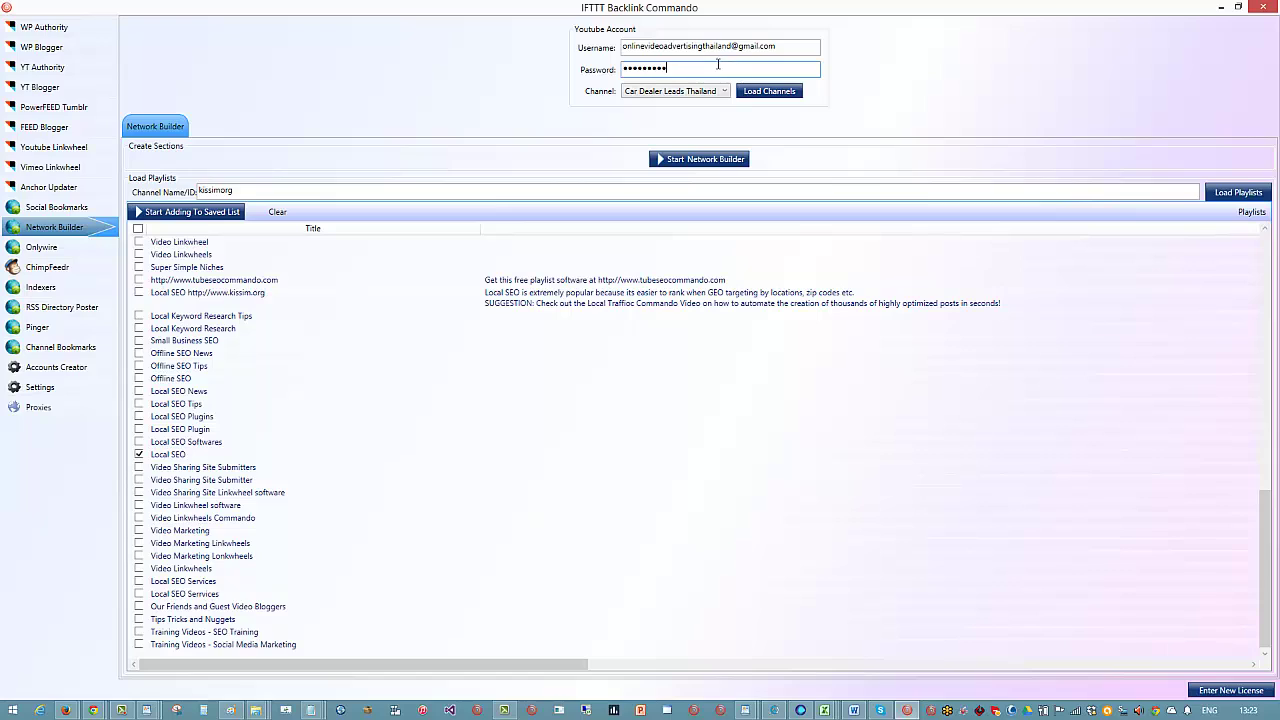
left_click(790, 45)
left_click(764, 70)
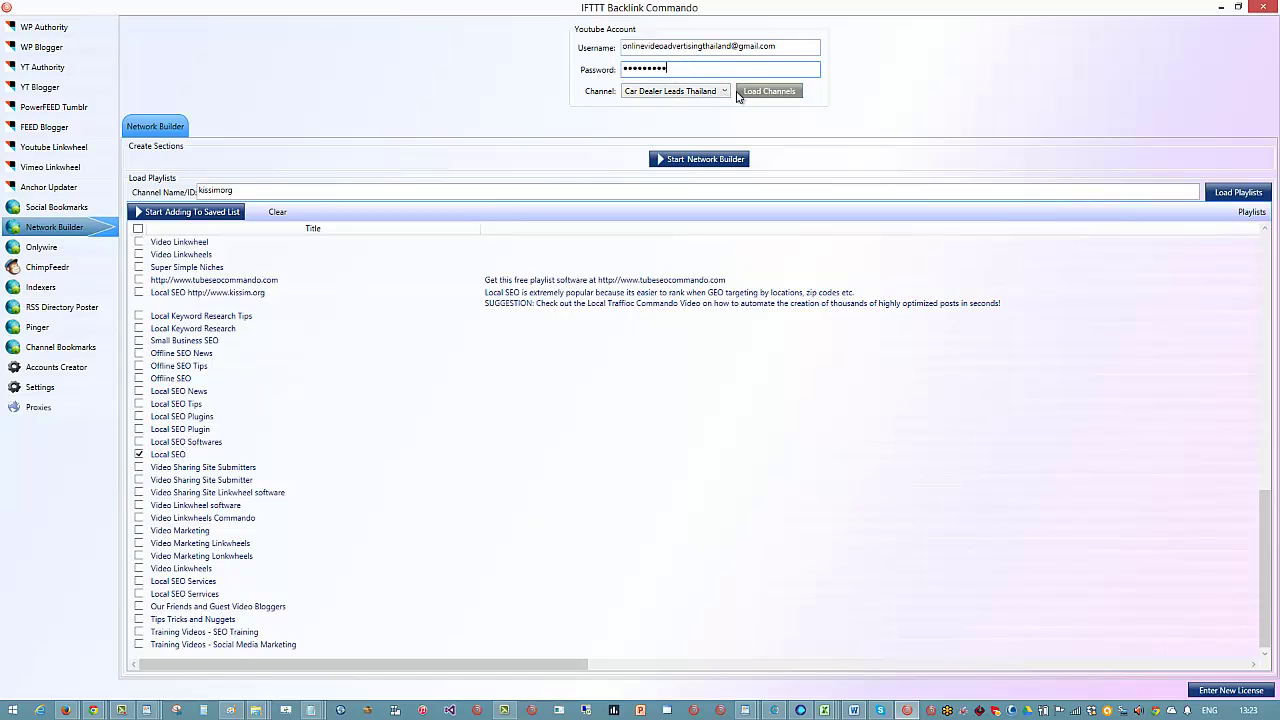
left_click(801, 49)
left_click(718, 69)
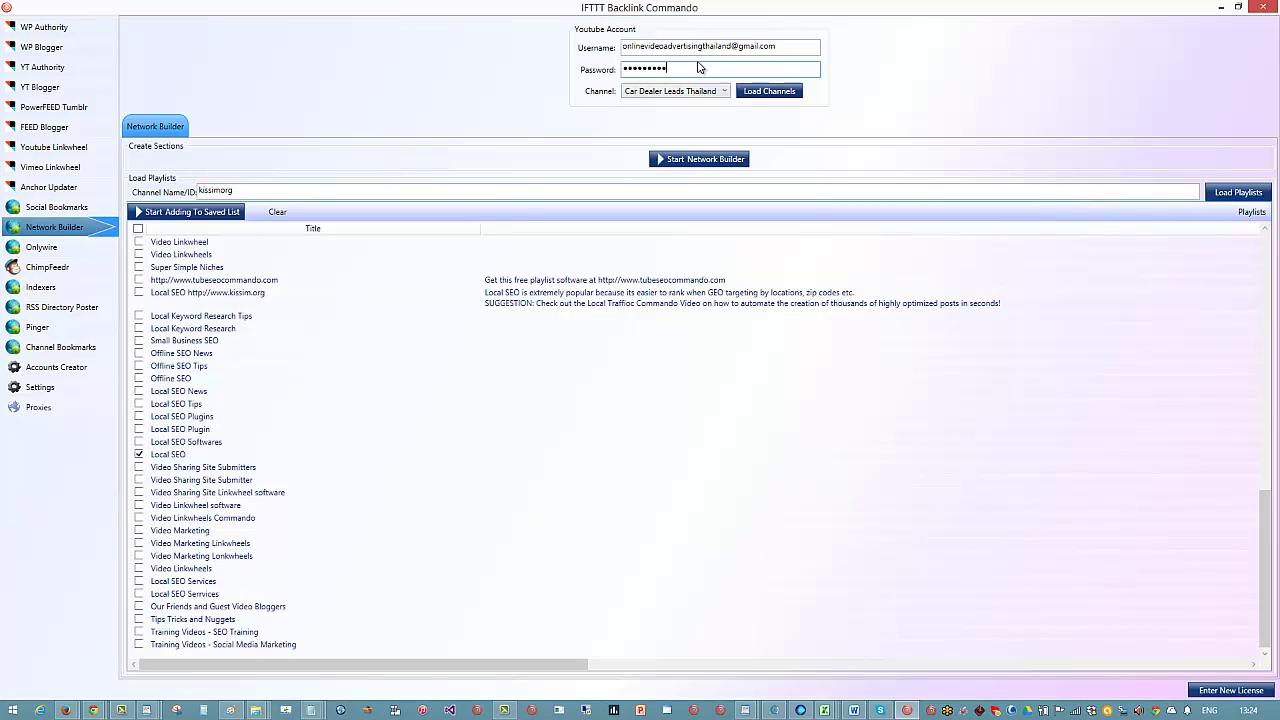
Step: Review the channels available for the YouTube account in Network Builder, keeping Car Dealer Leads Thailand selected
left_click(771, 93)
left_click(785, 50)
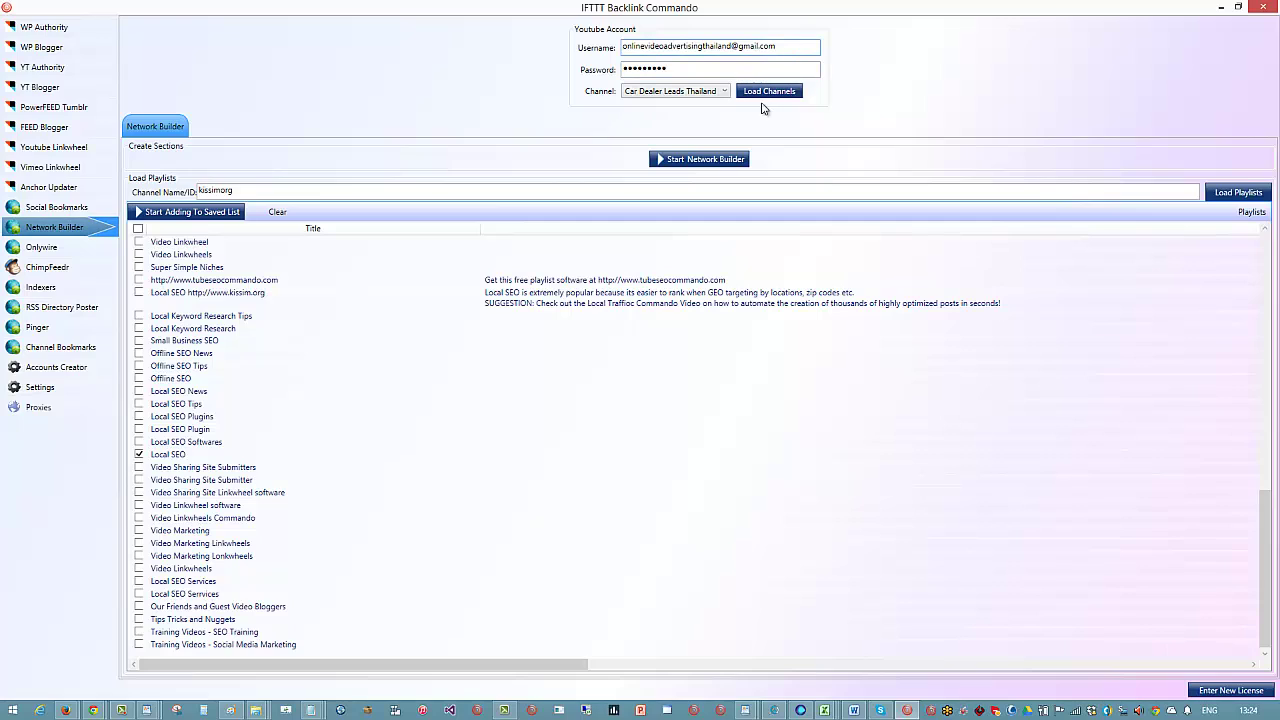
left_click(741, 95)
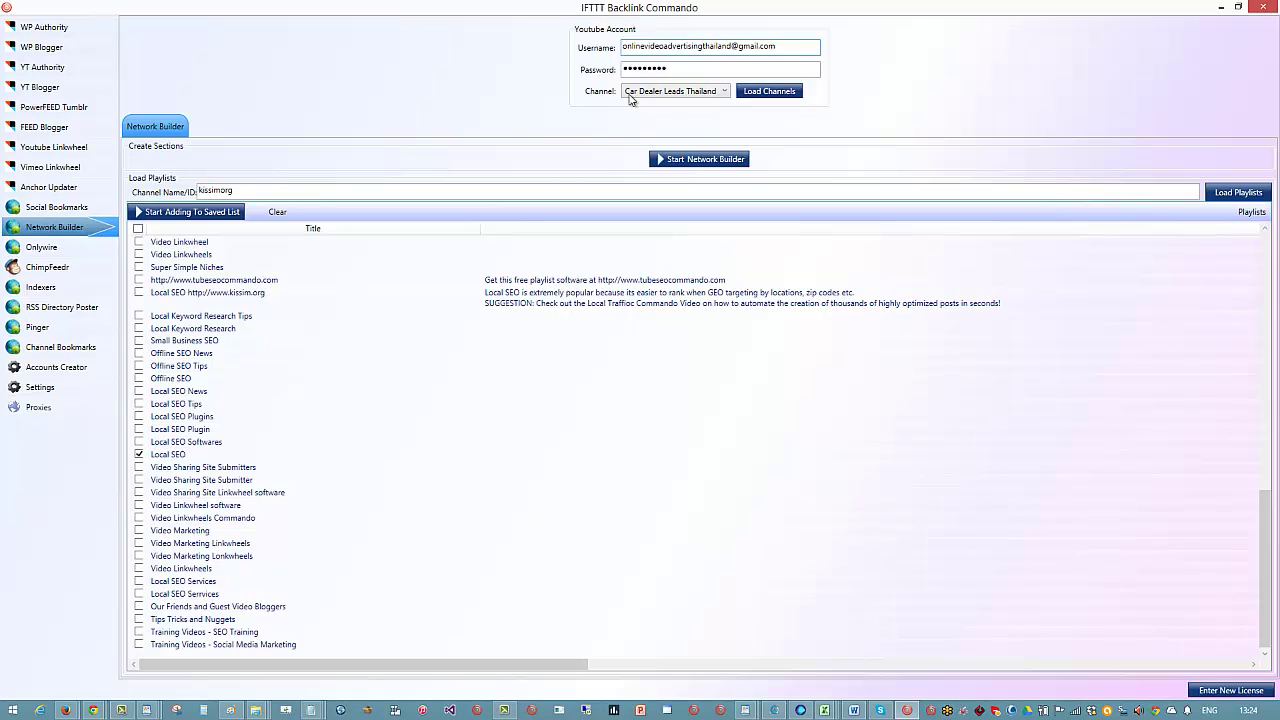
left_click(723, 91)
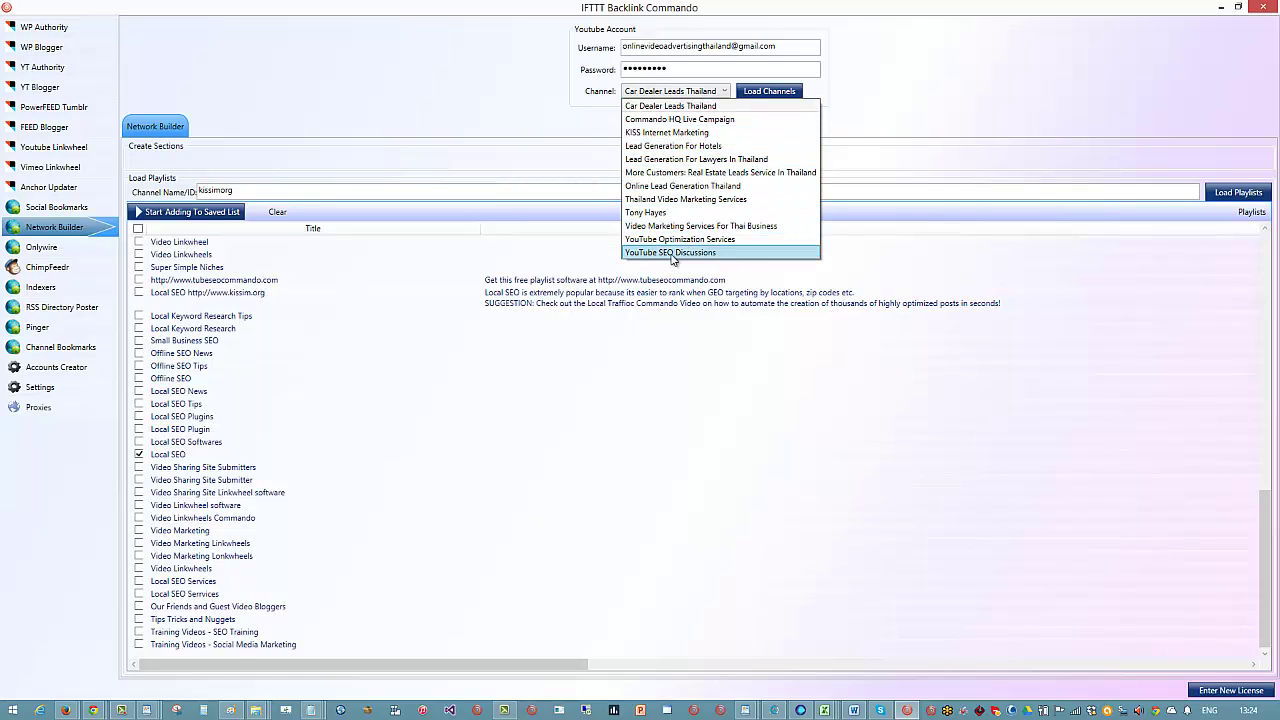
left_click(890, 146)
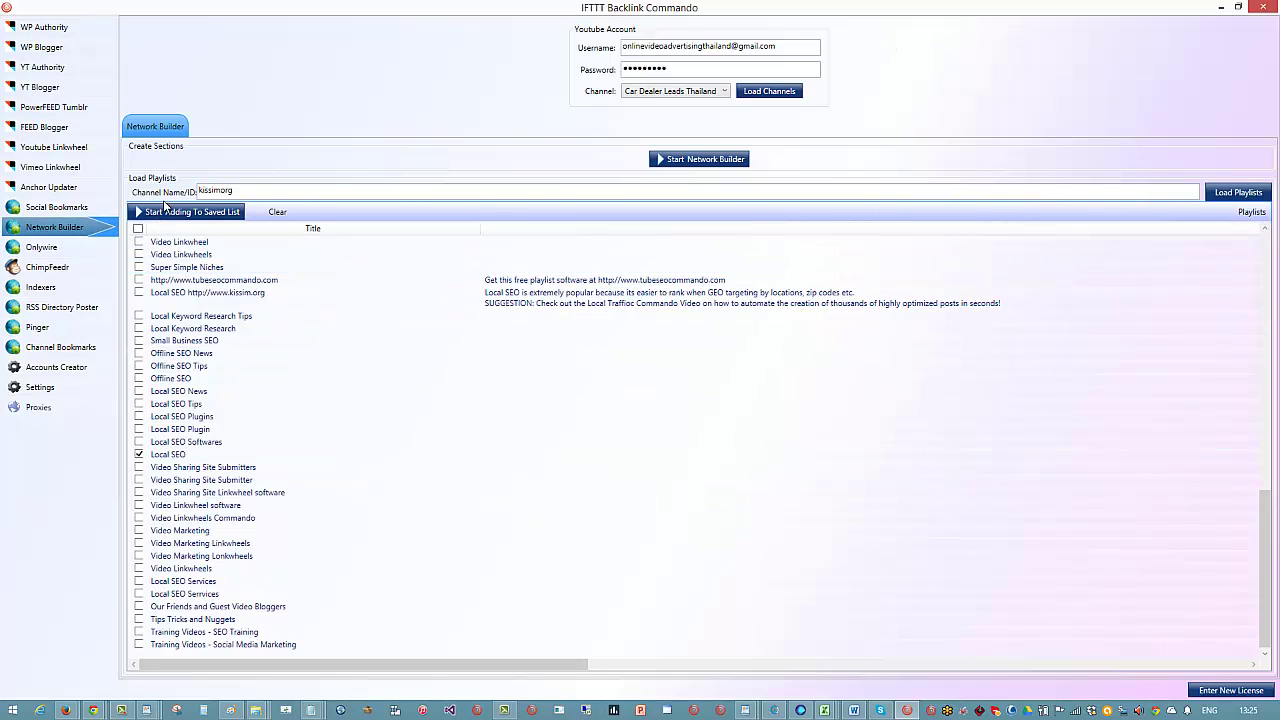
Step: Load the playlists of the kissimorg channel in Network Builder
left_click_drag(249, 192, 142, 197)
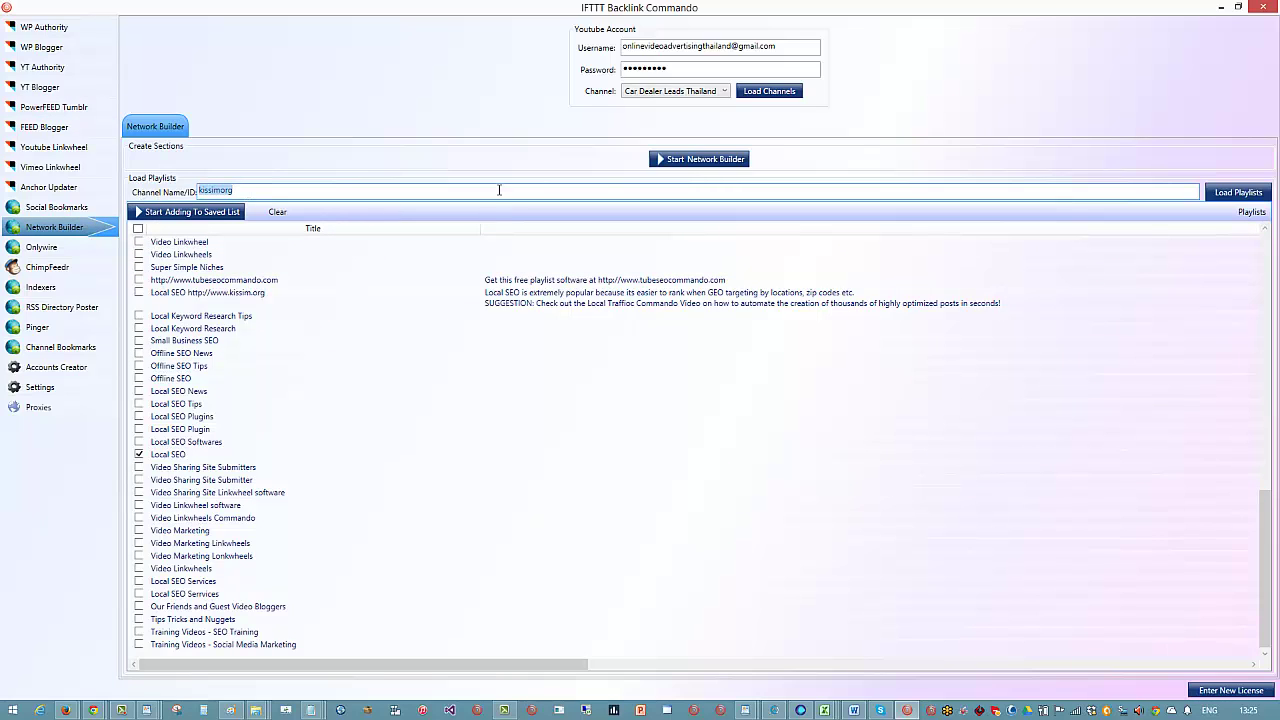
left_click(1224, 194)
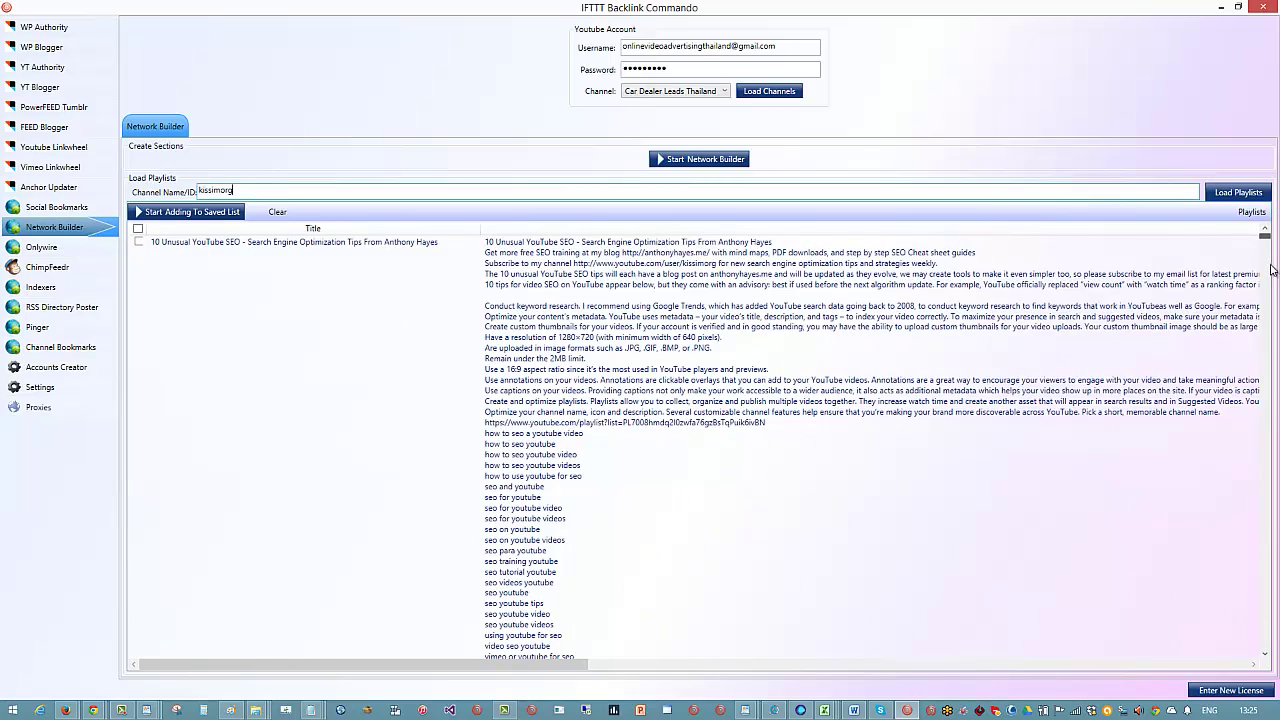
scroll(1157, 336, "down", 3)
scroll(1155, 403, "up", 3)
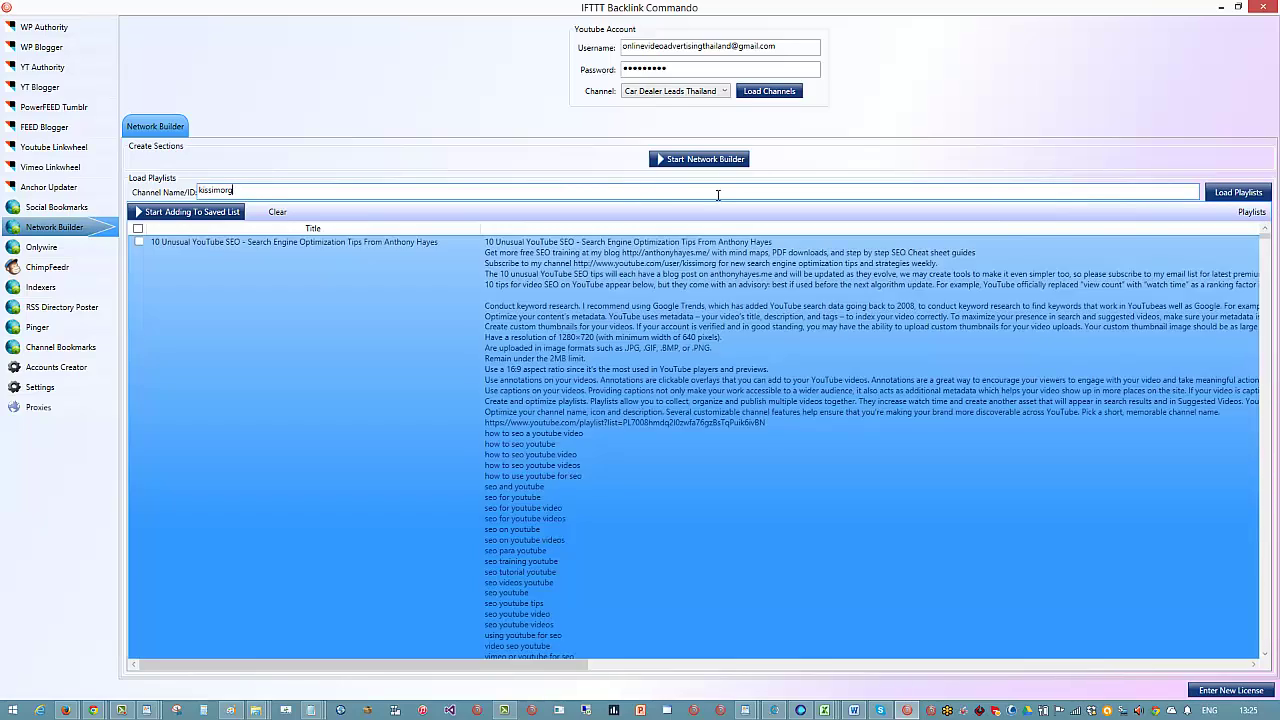
left_click(1240, 196)
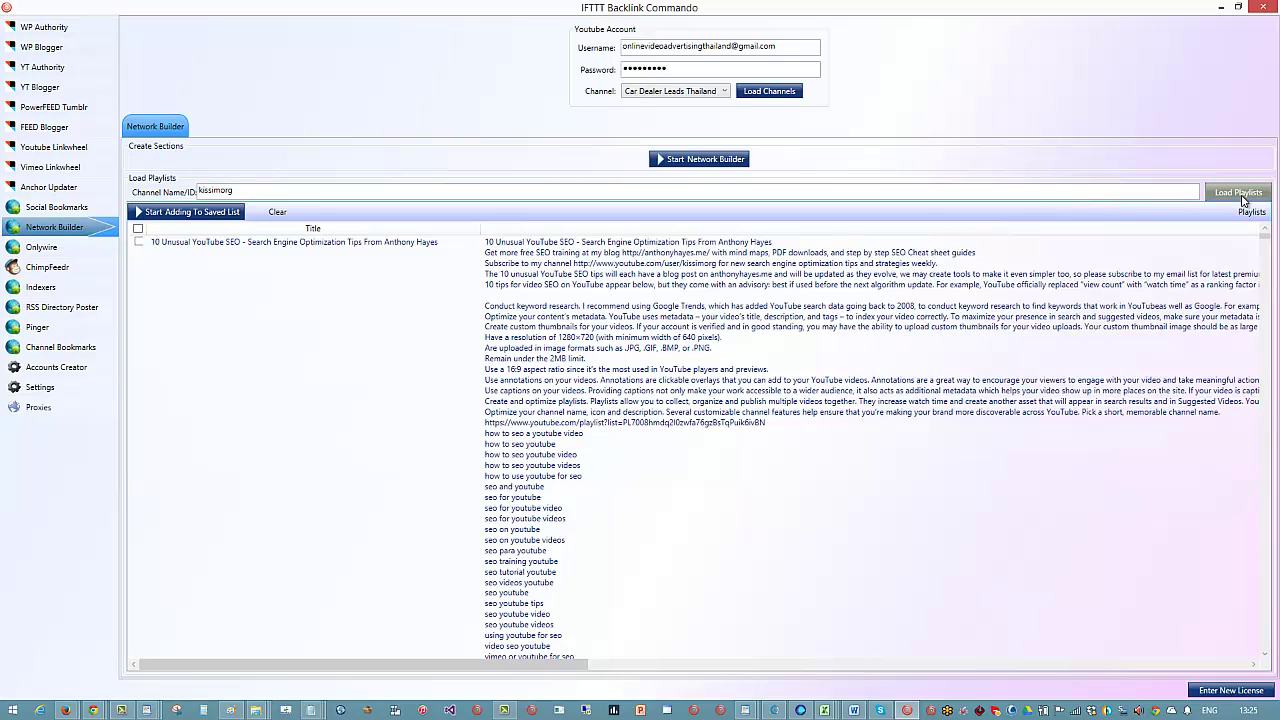
left_click(1097, 253)
Step: Go through the loaded kissimorg playlists and try ticking the Local SEO playlist
scroll(1104, 329, "down", 5)
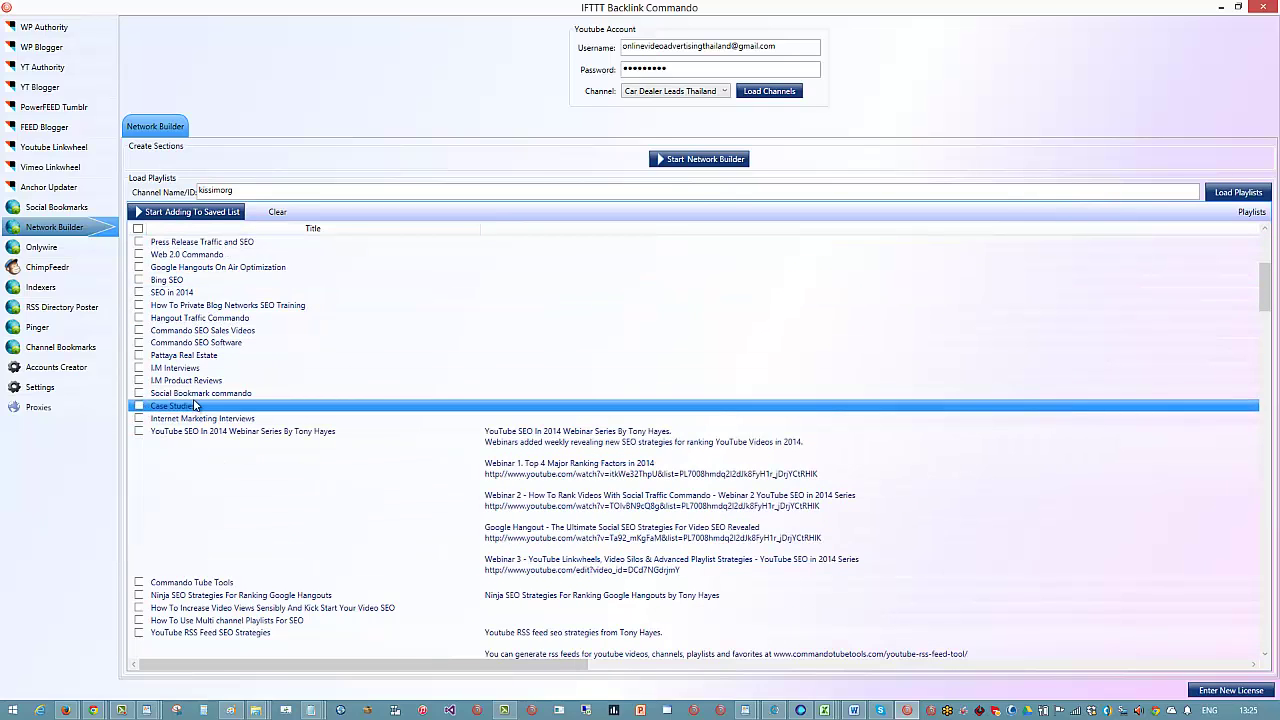
scroll(141, 406, "down", 10)
scroll(218, 406, "down", 10)
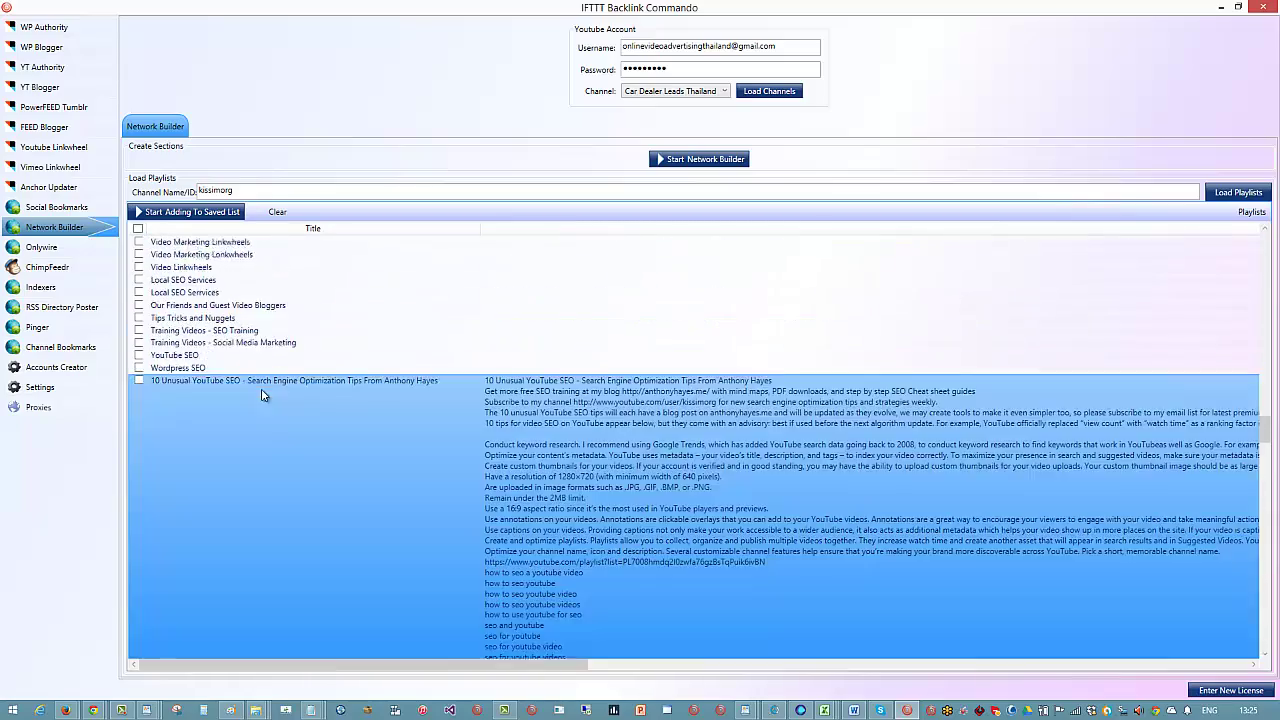
scroll(378, 533, "down", 8)
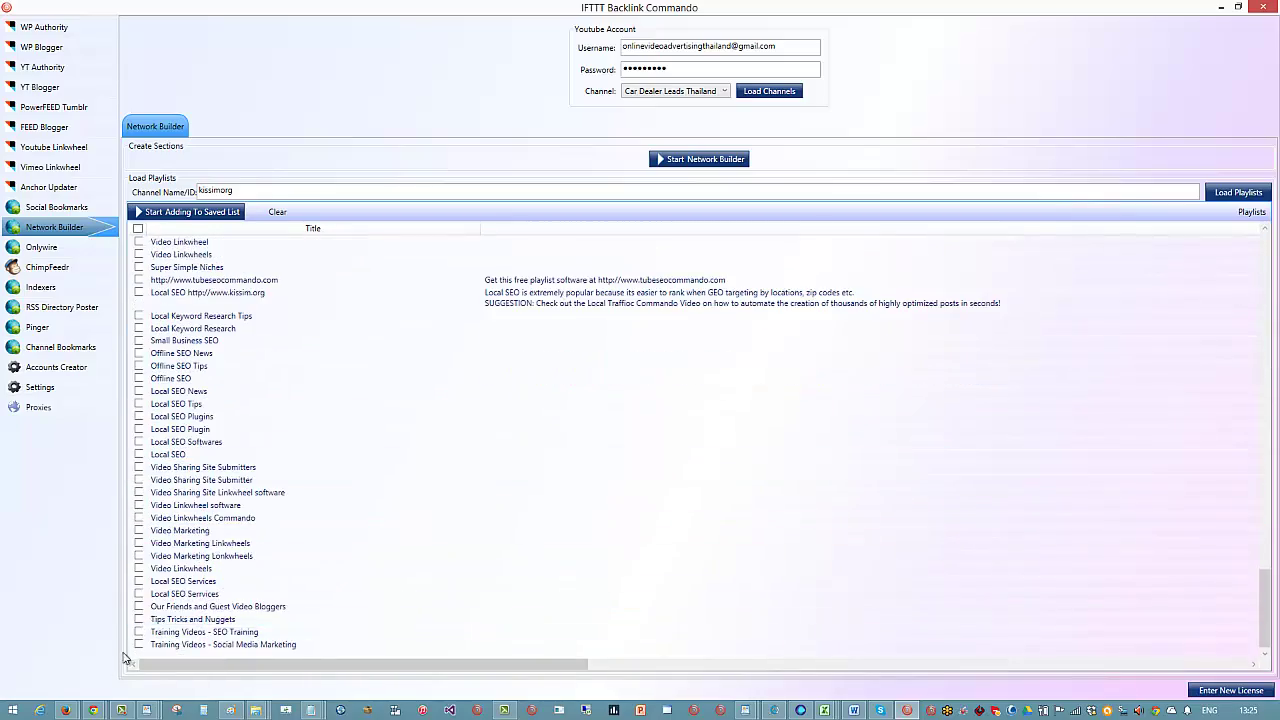
scroll(230, 568, "up", 15)
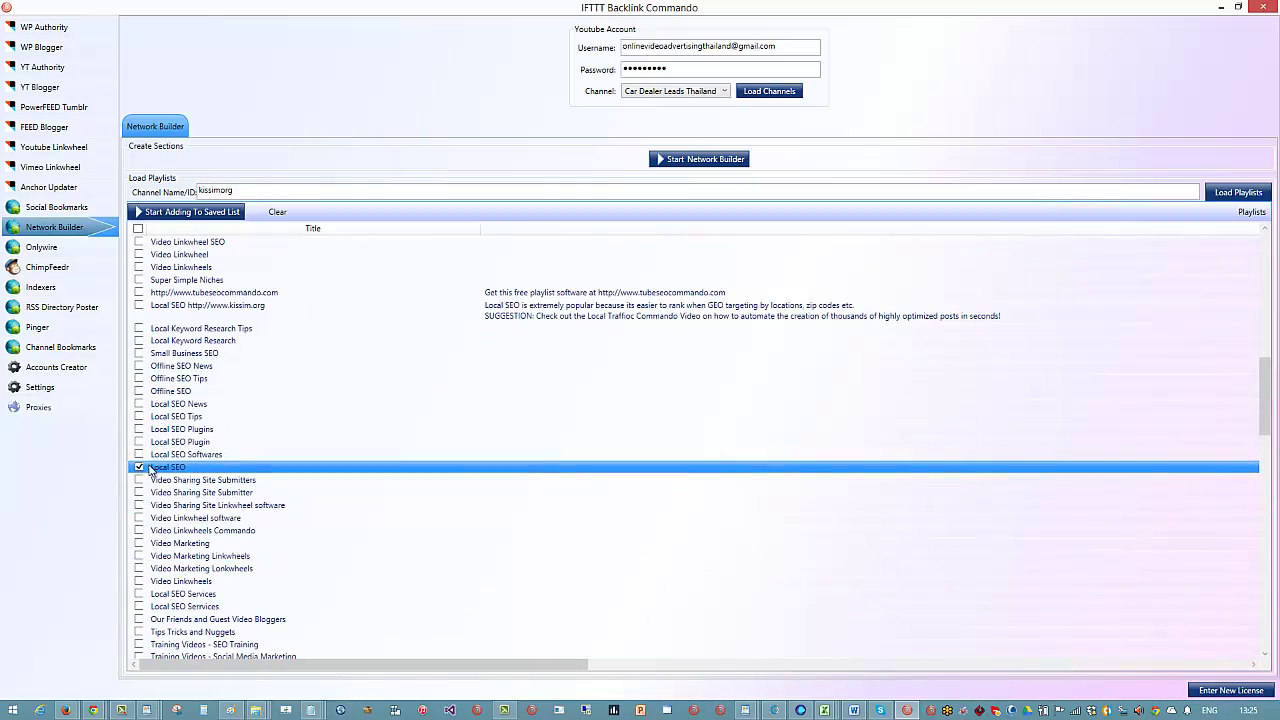
scroll(306, 486, "up", 5)
Step: Examine the full list of loaded kissimorg playlists, comparing their titles and descriptions
scroll(307, 488, "down", 8)
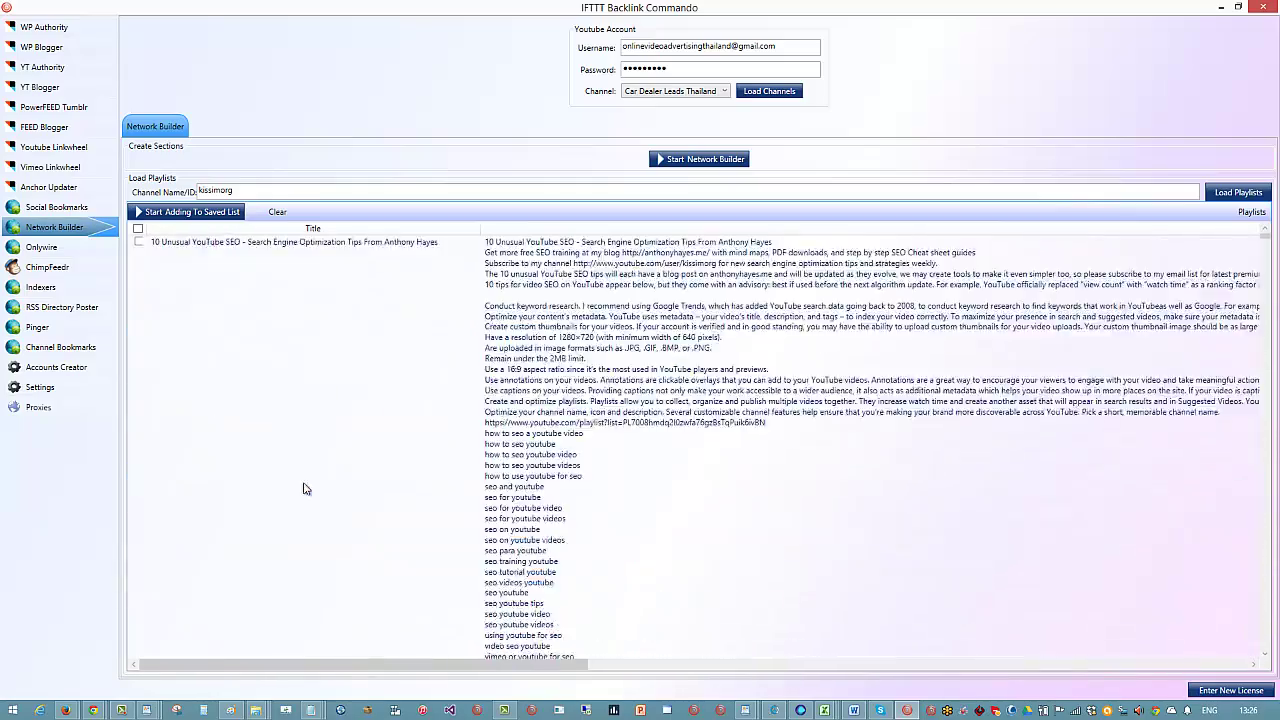
scroll(311, 461, "up", 5)
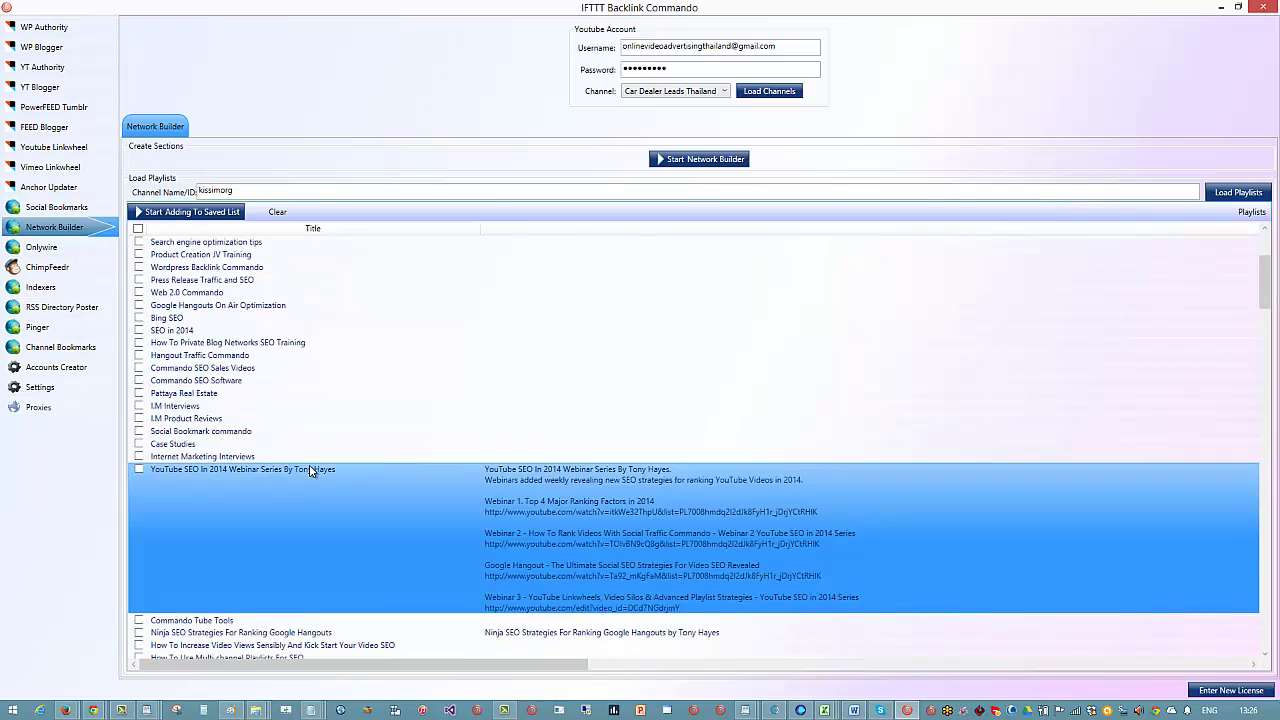
scroll(301, 470, "down", 5)
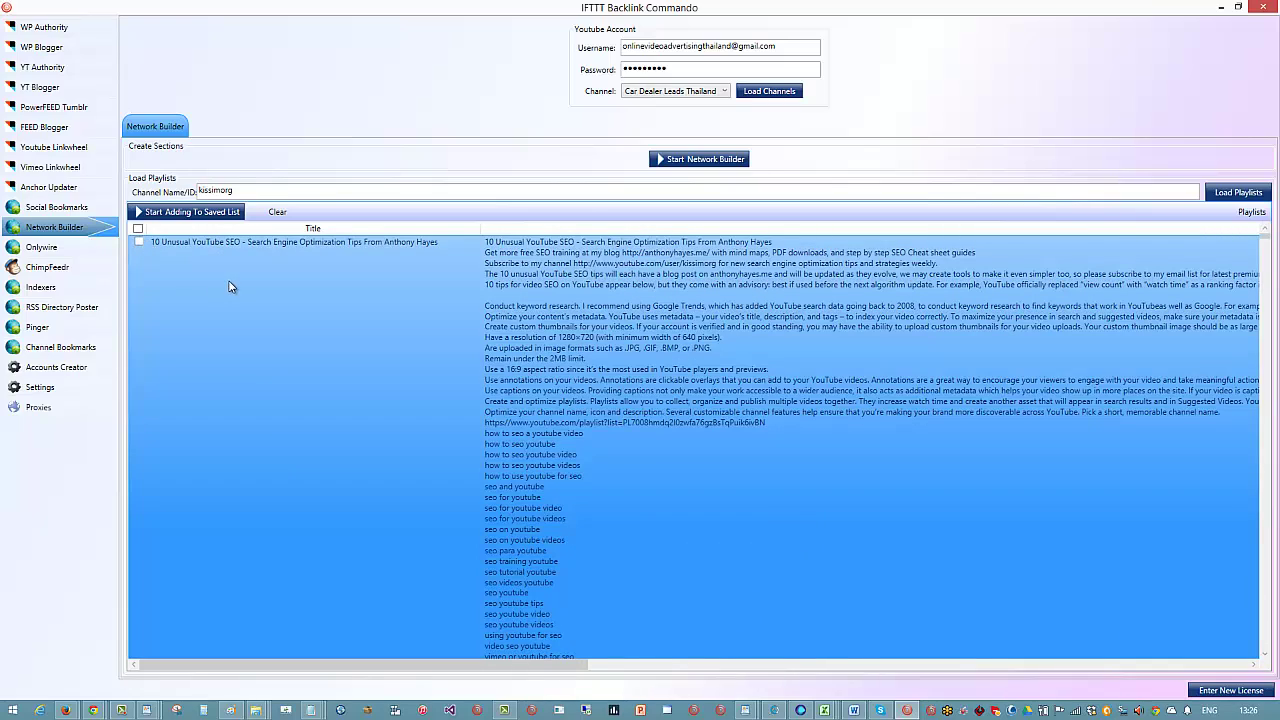
scroll(229, 287, "up", 5)
scroll(224, 290, "down", 2)
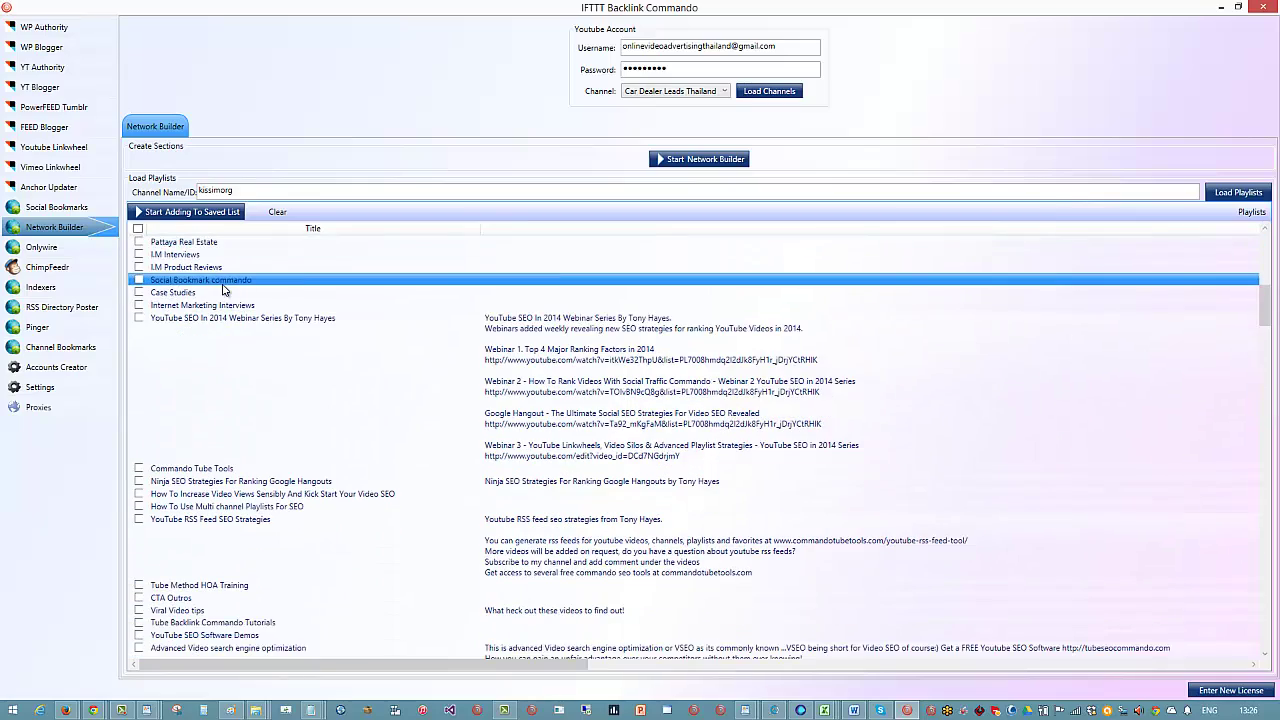
scroll(223, 289, "down", 8)
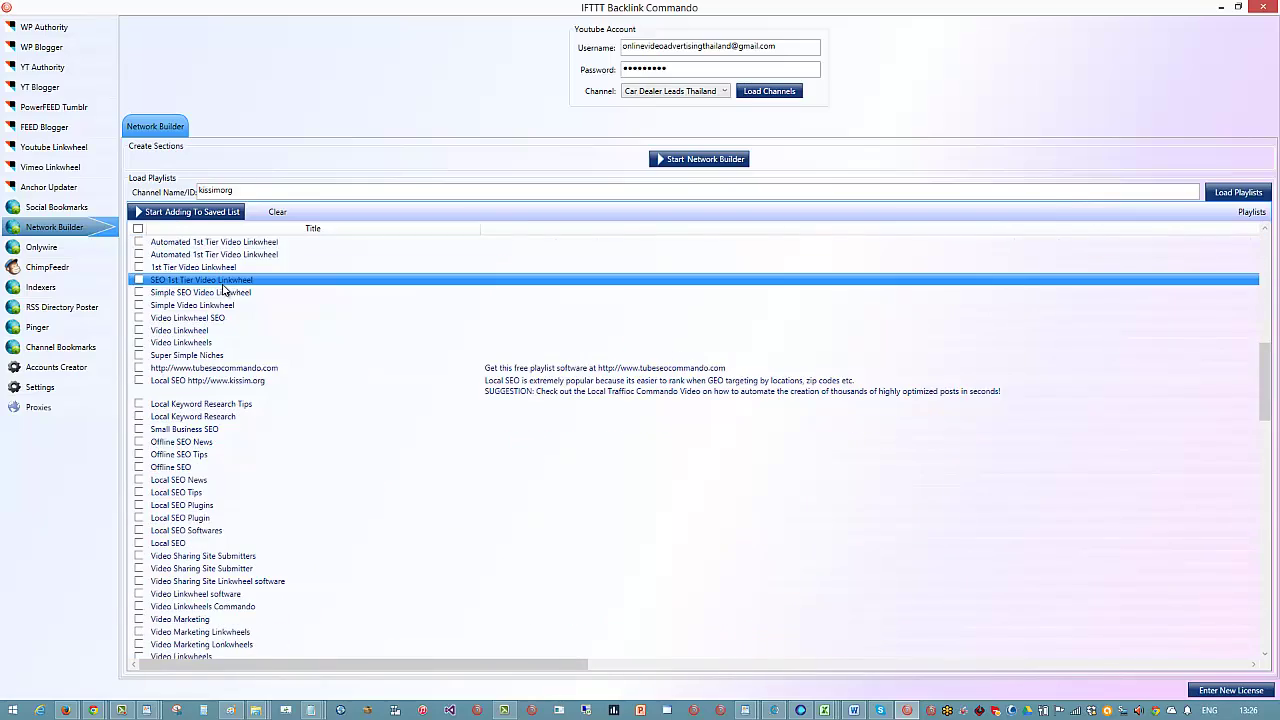
scroll(223, 289, "down", 6)
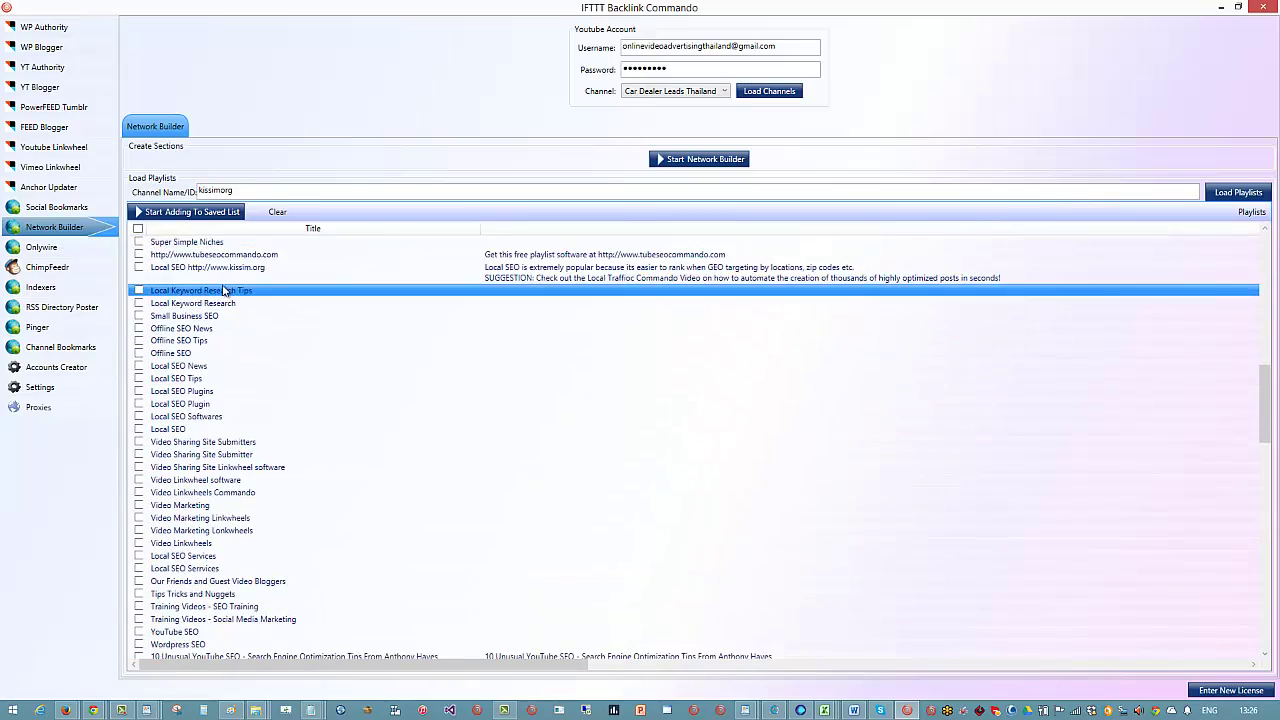
scroll(225, 291, "down", 8)
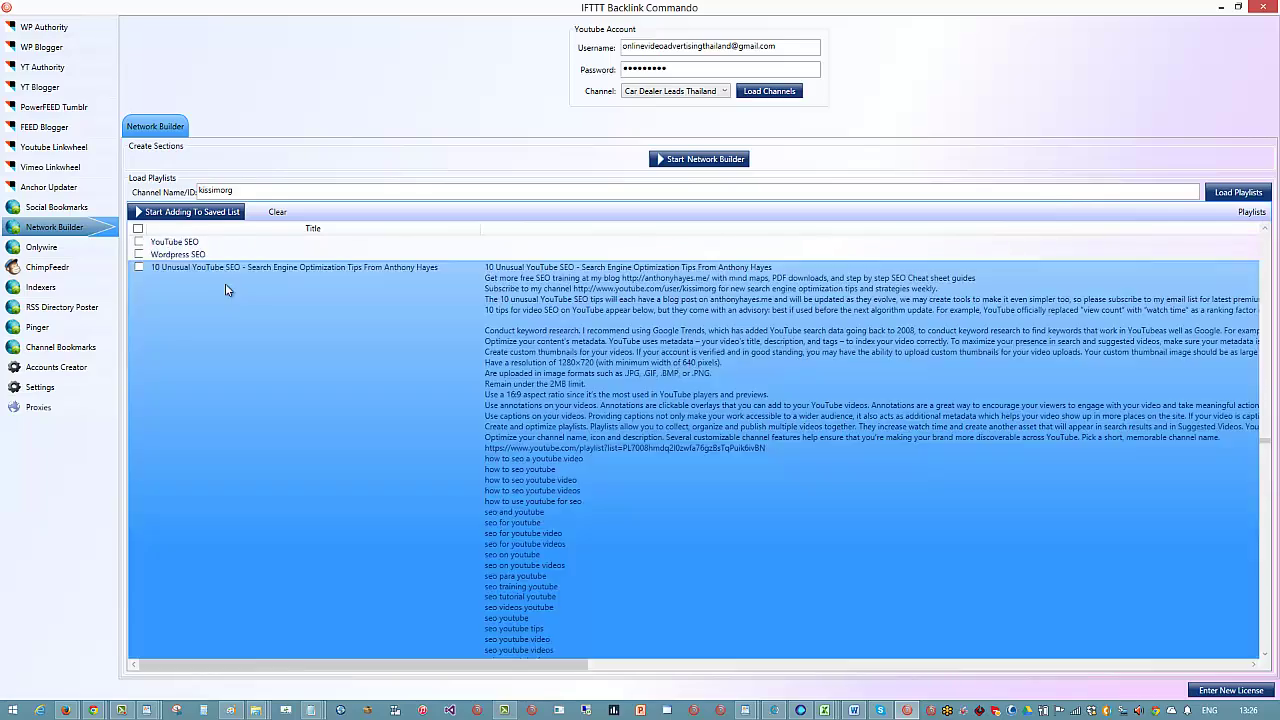
scroll(225, 289, "down", 6)
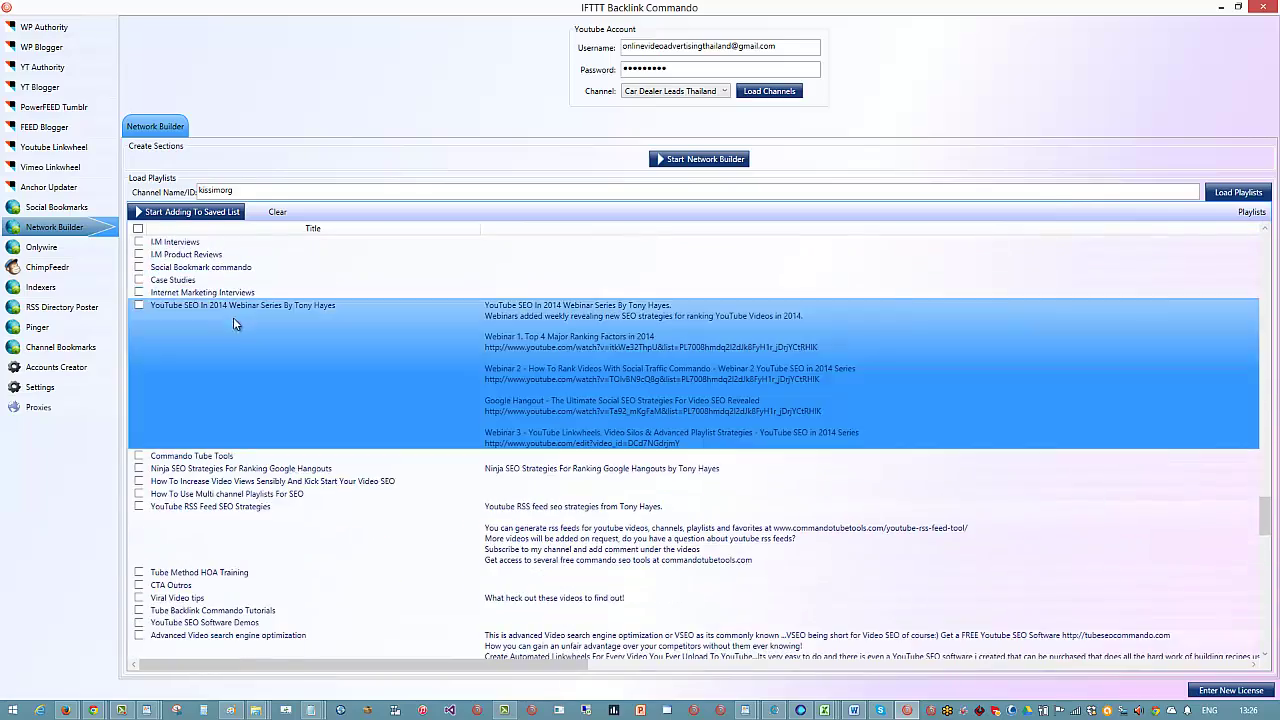
scroll(378, 476, "down", 8)
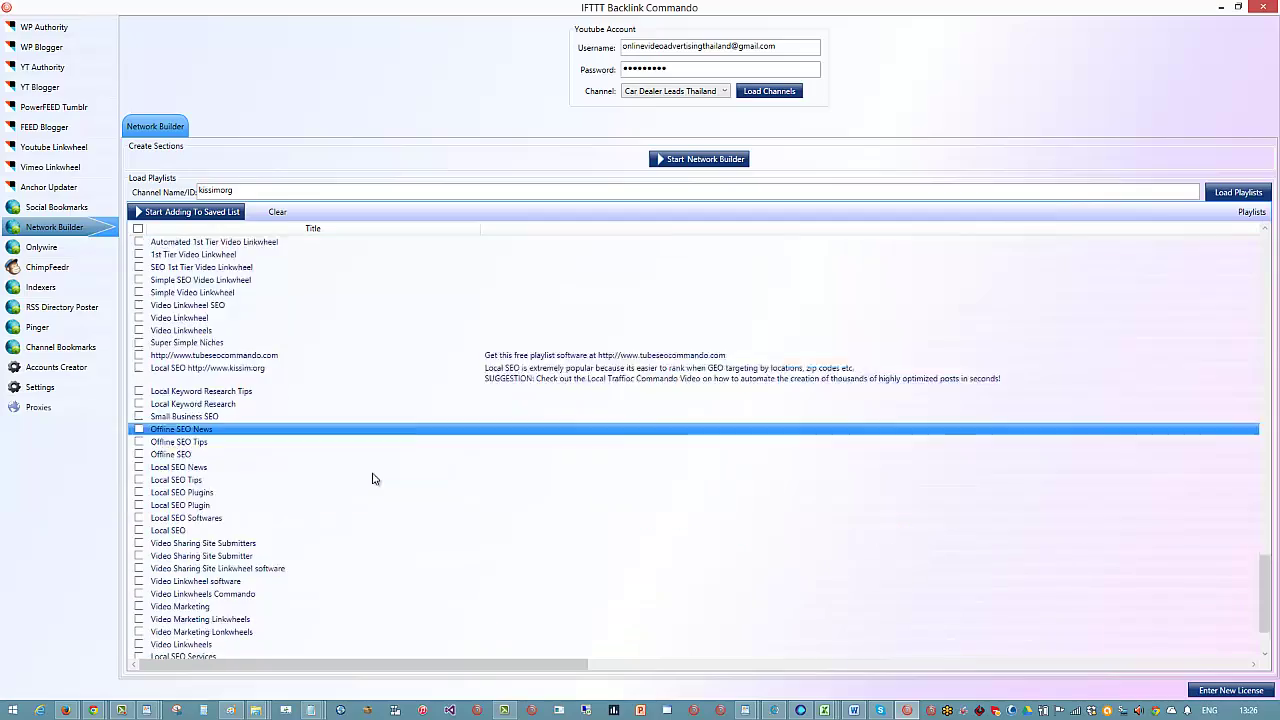
scroll(375, 478, "down", 1)
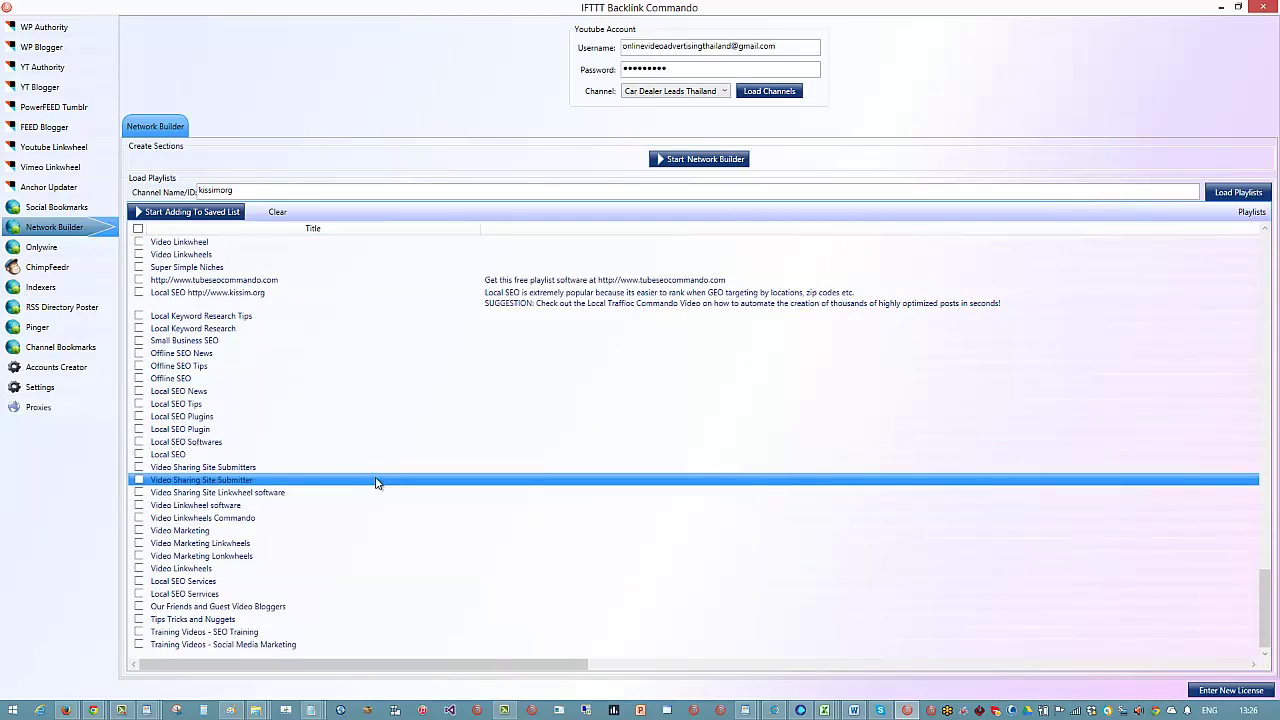
scroll(376, 480, "down", 3)
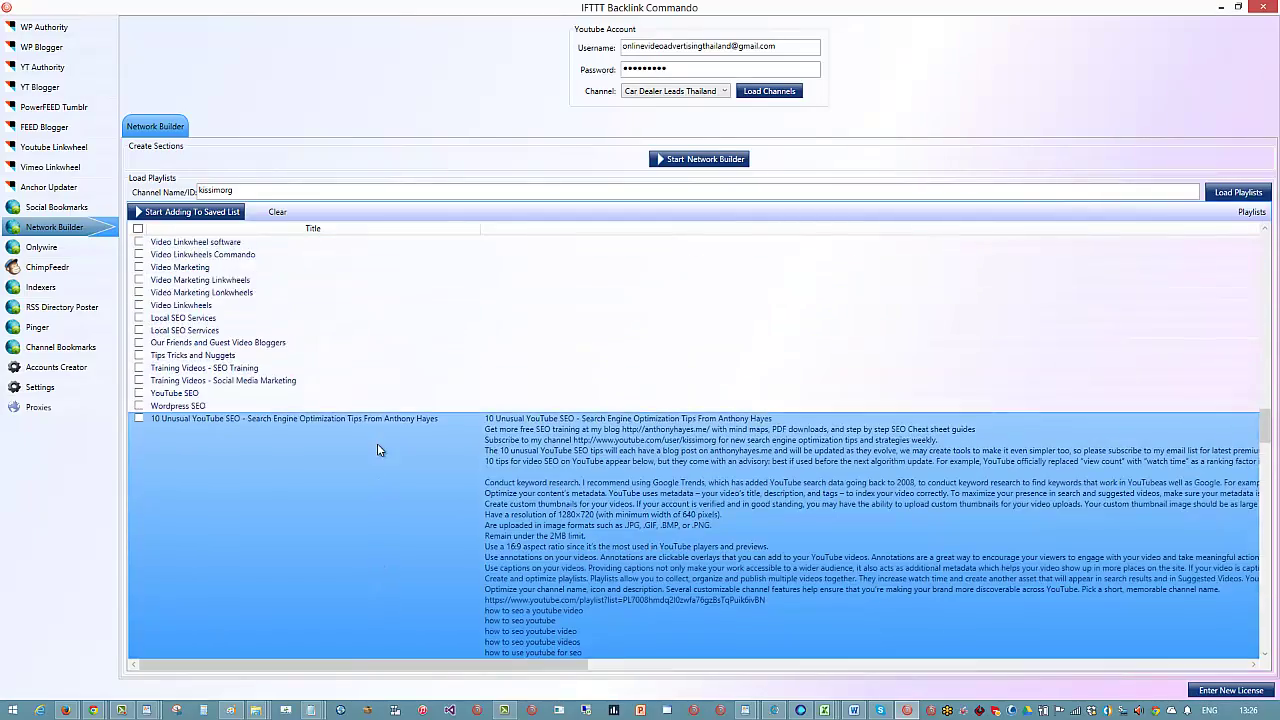
scroll(380, 446, "down", 6)
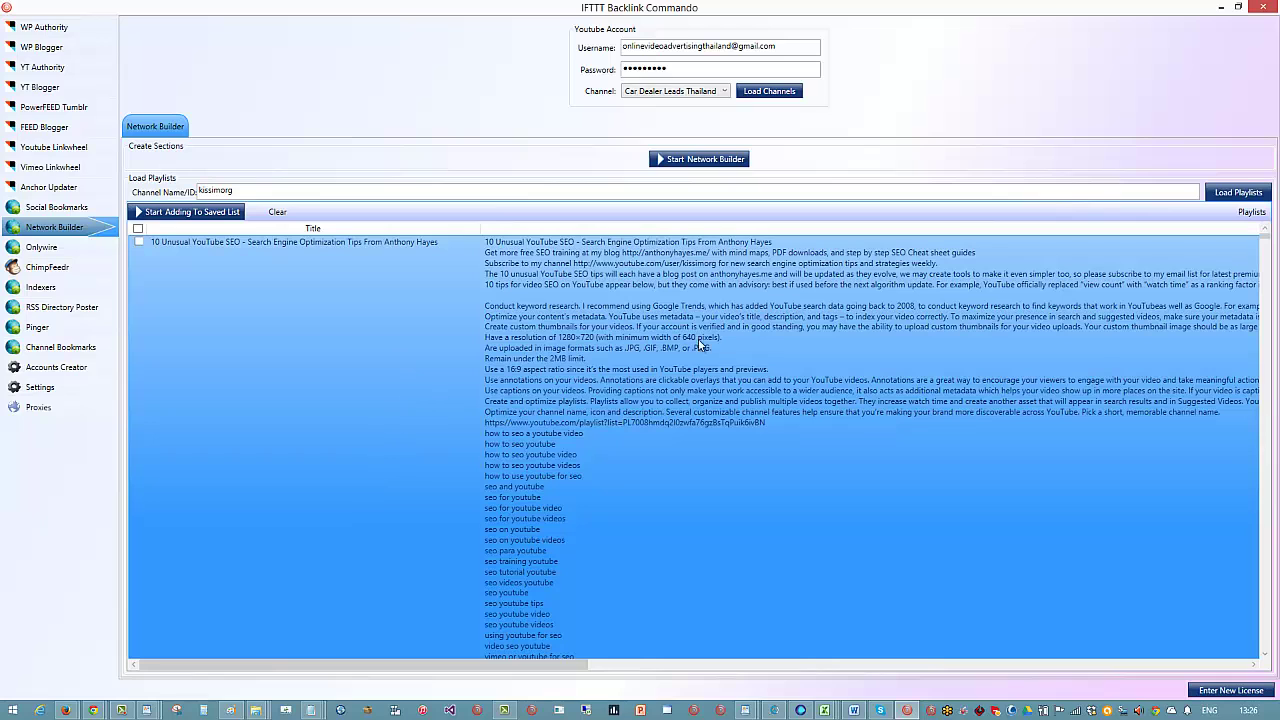
scroll(936, 368, "up", 5)
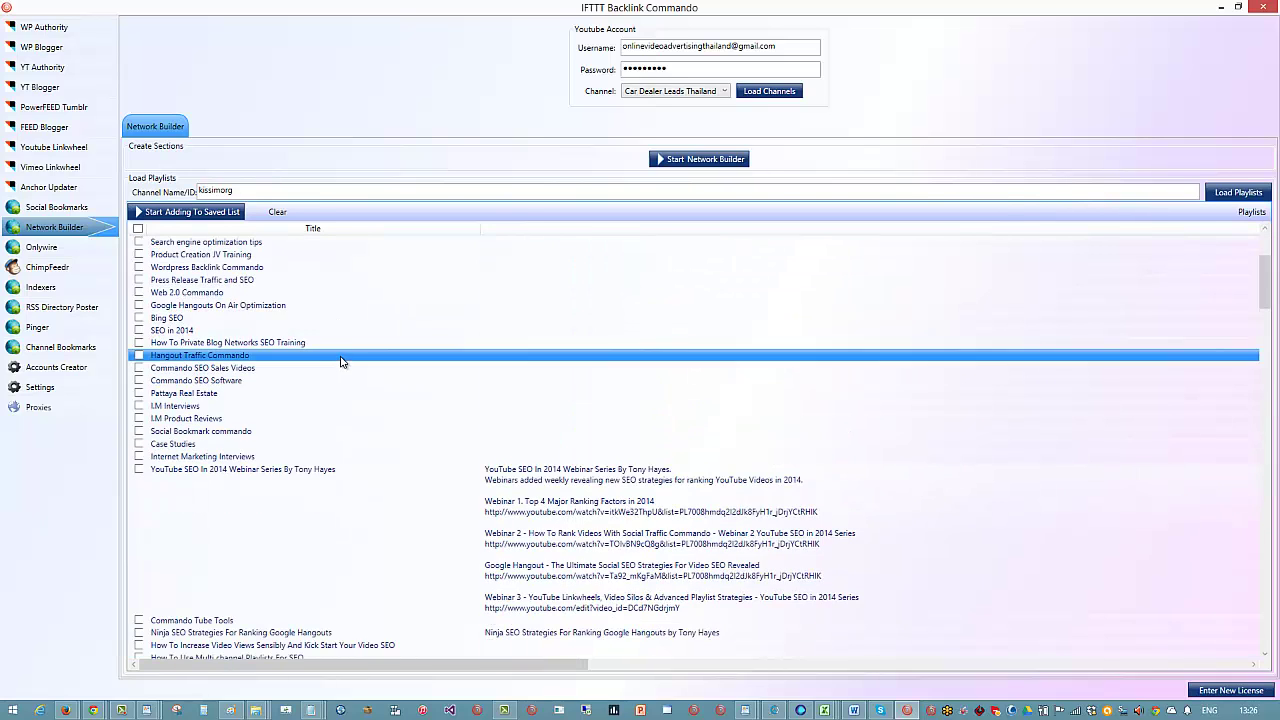
Step: Tick the On Page SEO Techniques For WordPress, YouTube SEO and Wordpress SEO playlists in the loaded list
scroll(345, 358, "down", 5)
left_click(354, 352)
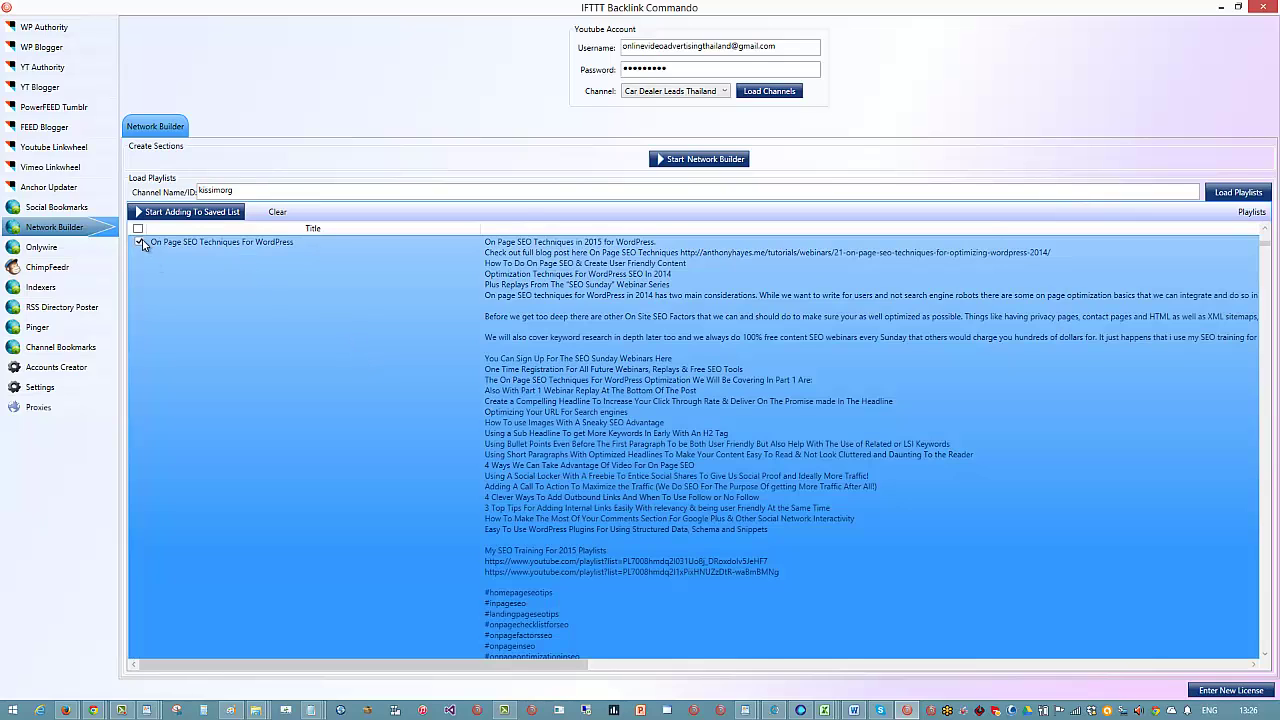
scroll(287, 329, "up", 3)
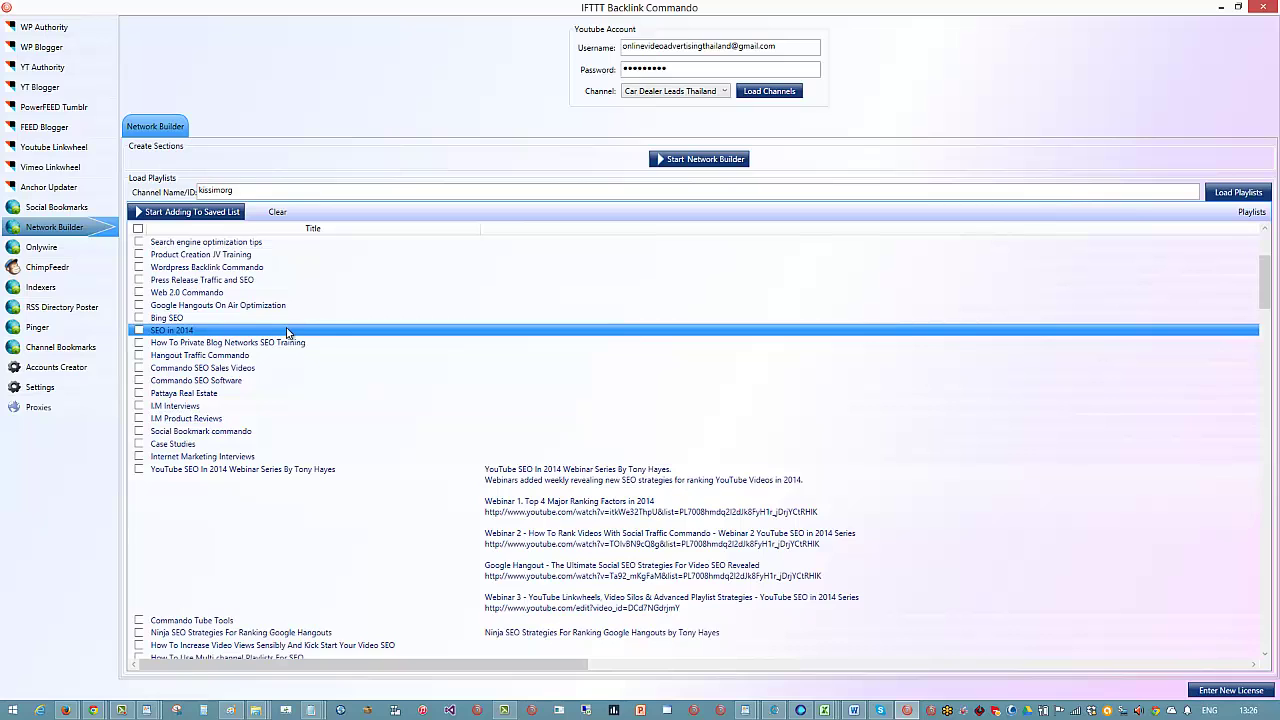
scroll(287, 332, "down", 4)
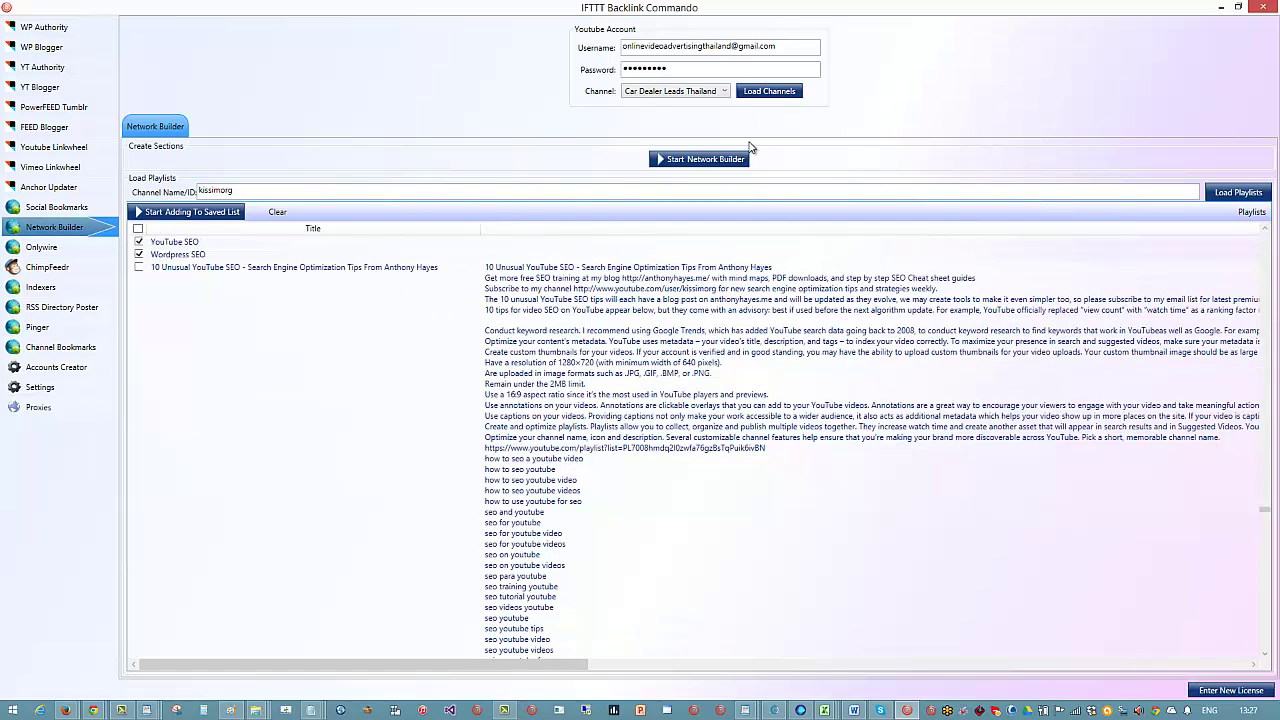
left_click(139, 254)
Step: Review the YouTube account's support channels and try Commando HQ Live Campaign as the selected channel
left_click(726, 91)
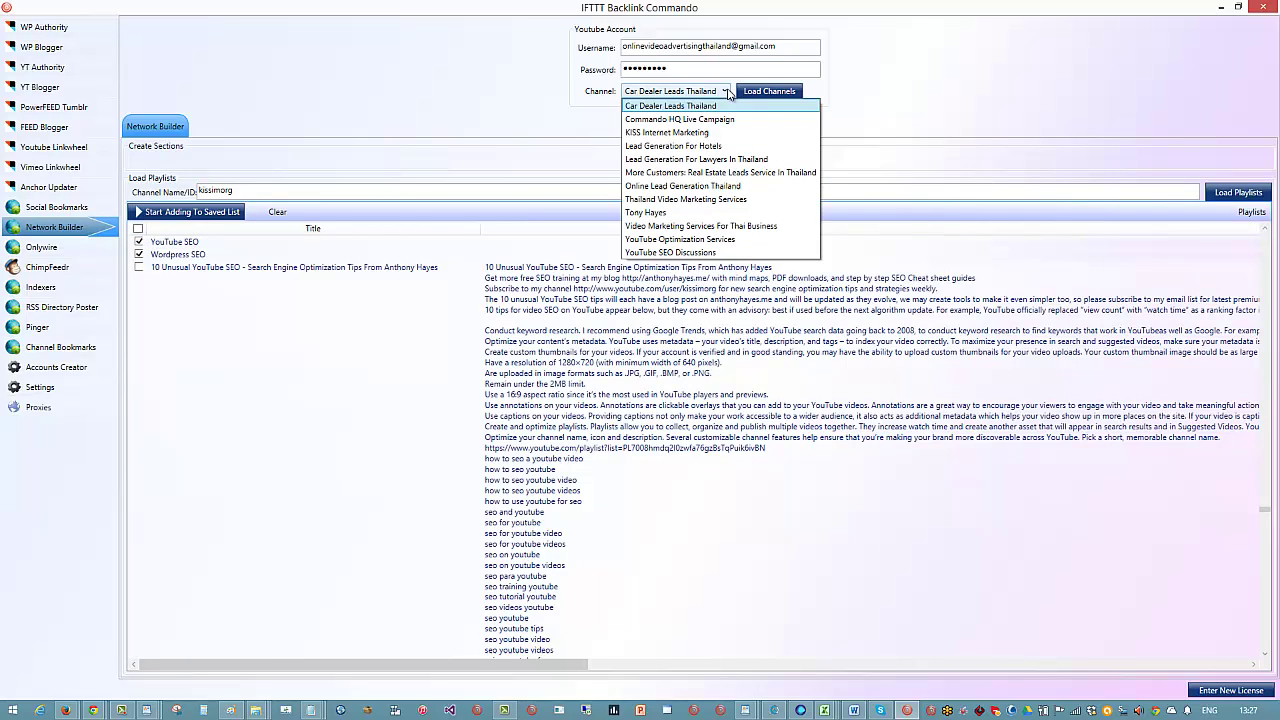
left_click(725, 92)
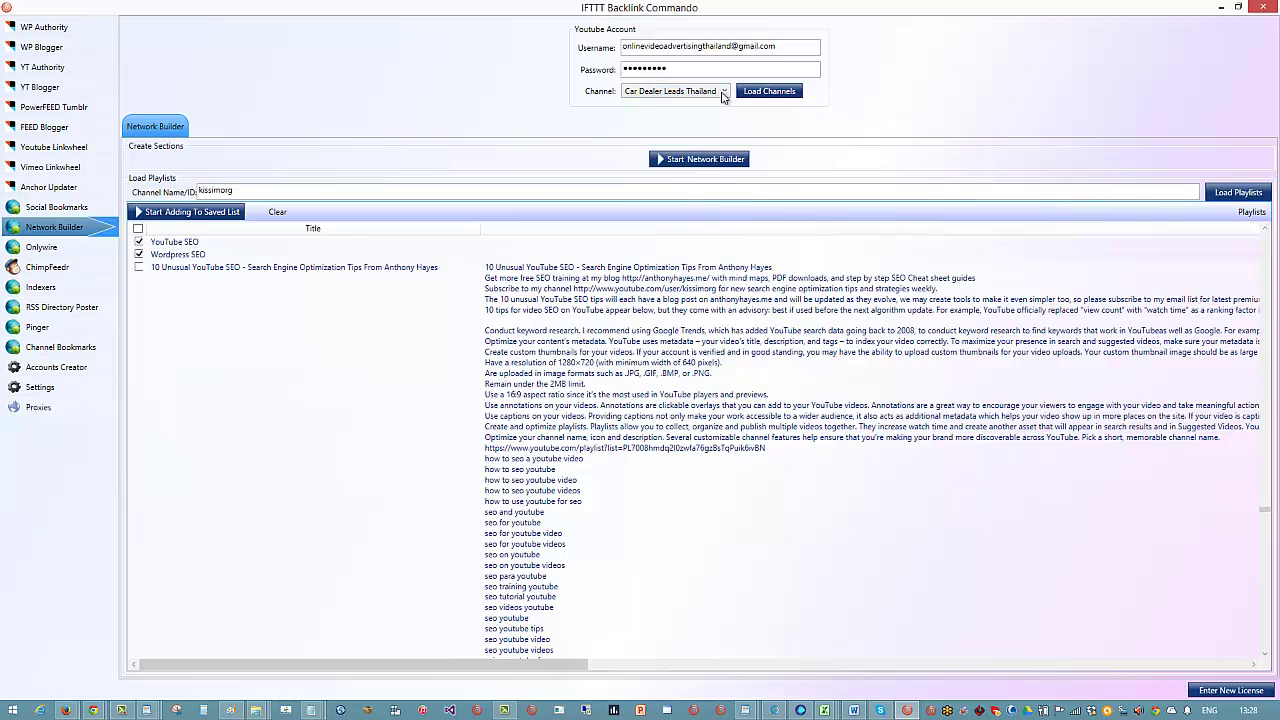
left_click(728, 92)
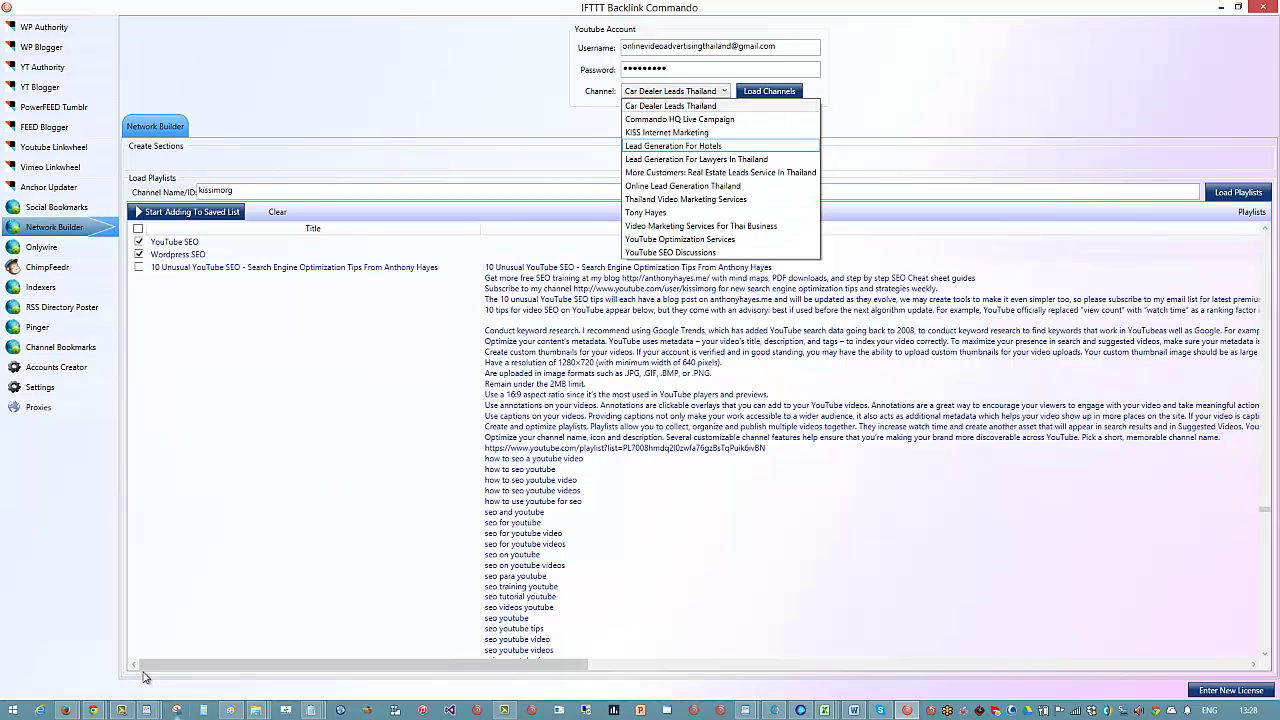
left_click(726, 91)
left_click(1103, 565)
left_click(917, 181)
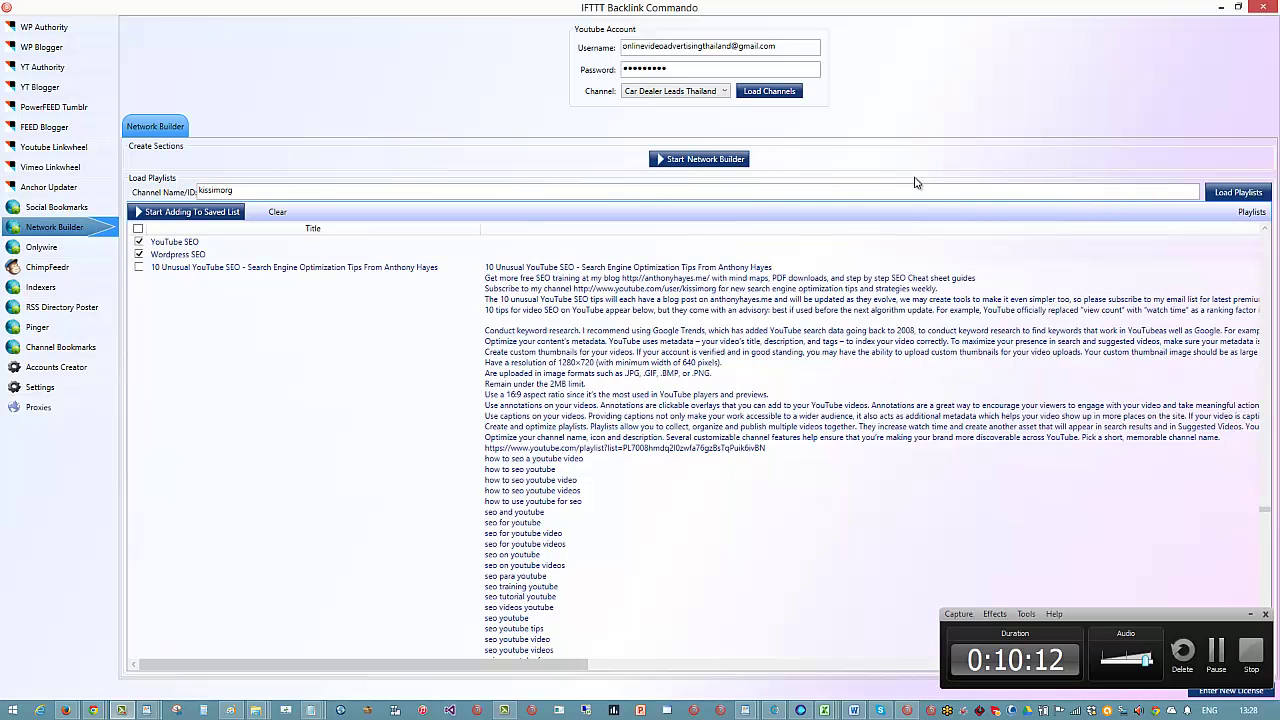
left_click(1254, 614)
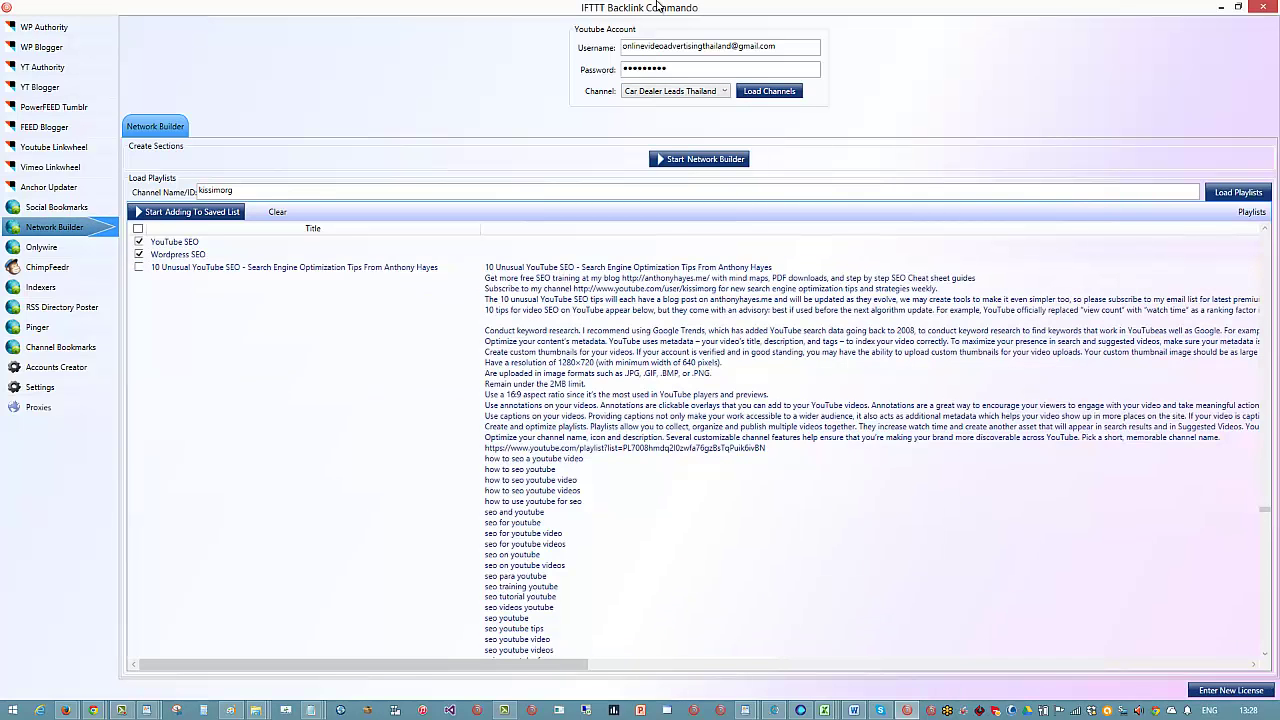
left_click(726, 91)
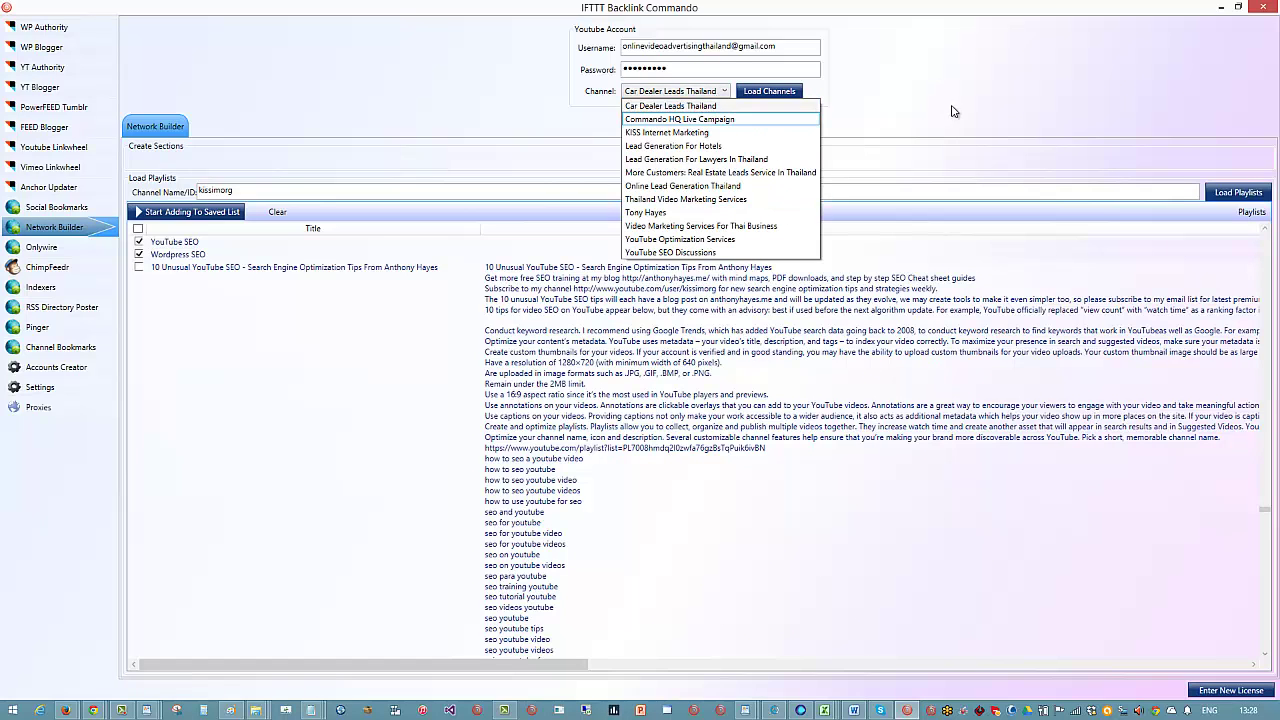
left_click(690, 120)
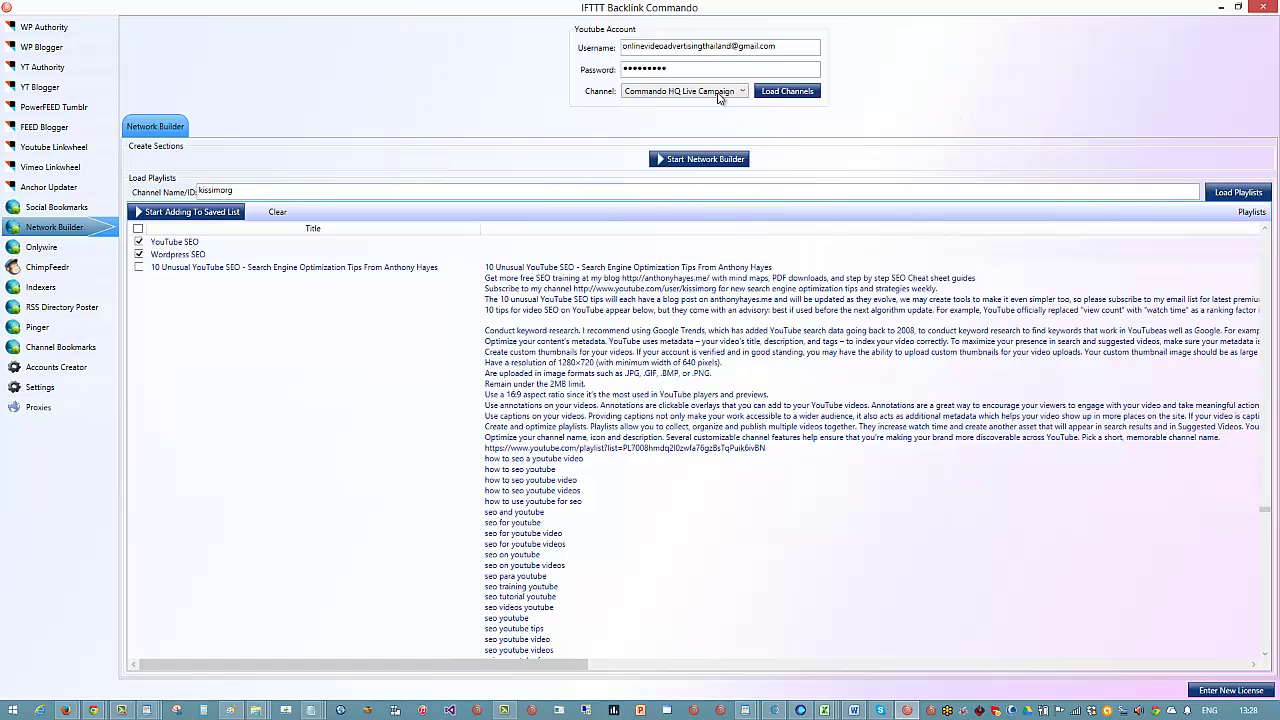
Step: Select the Car Dealer Leads Thailand channel again and run Network Builder to create its sections
left_click(737, 93)
left_click(714, 120)
left_click(698, 160)
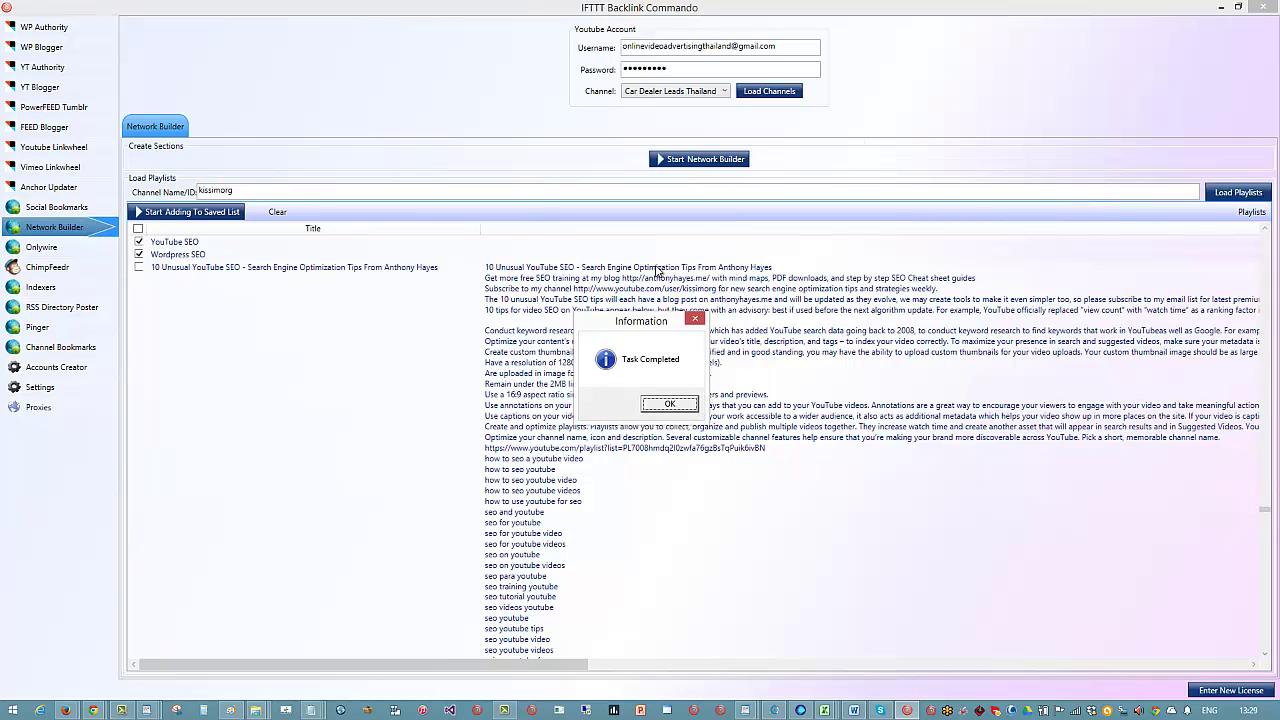
left_click(668, 406)
Step: Select the Commando HQ Live Campaign channel and run Network Builder to create its sections
left_click(724, 91)
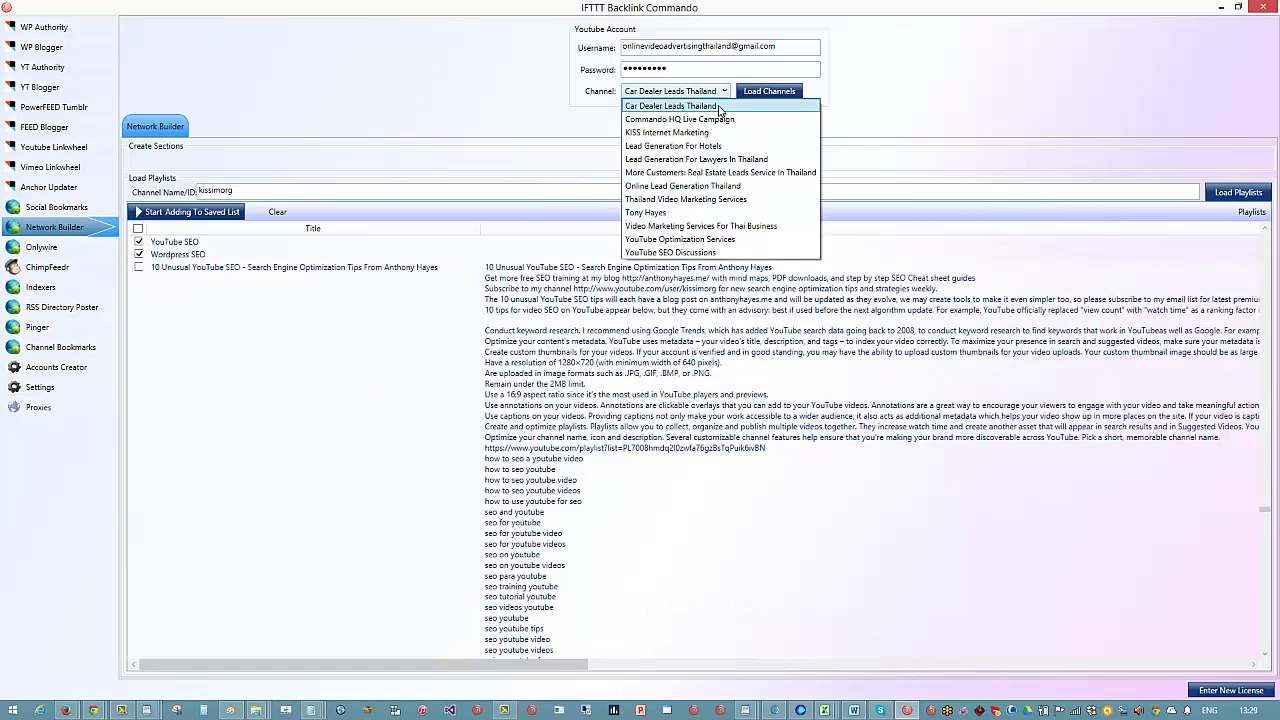
left_click(716, 121)
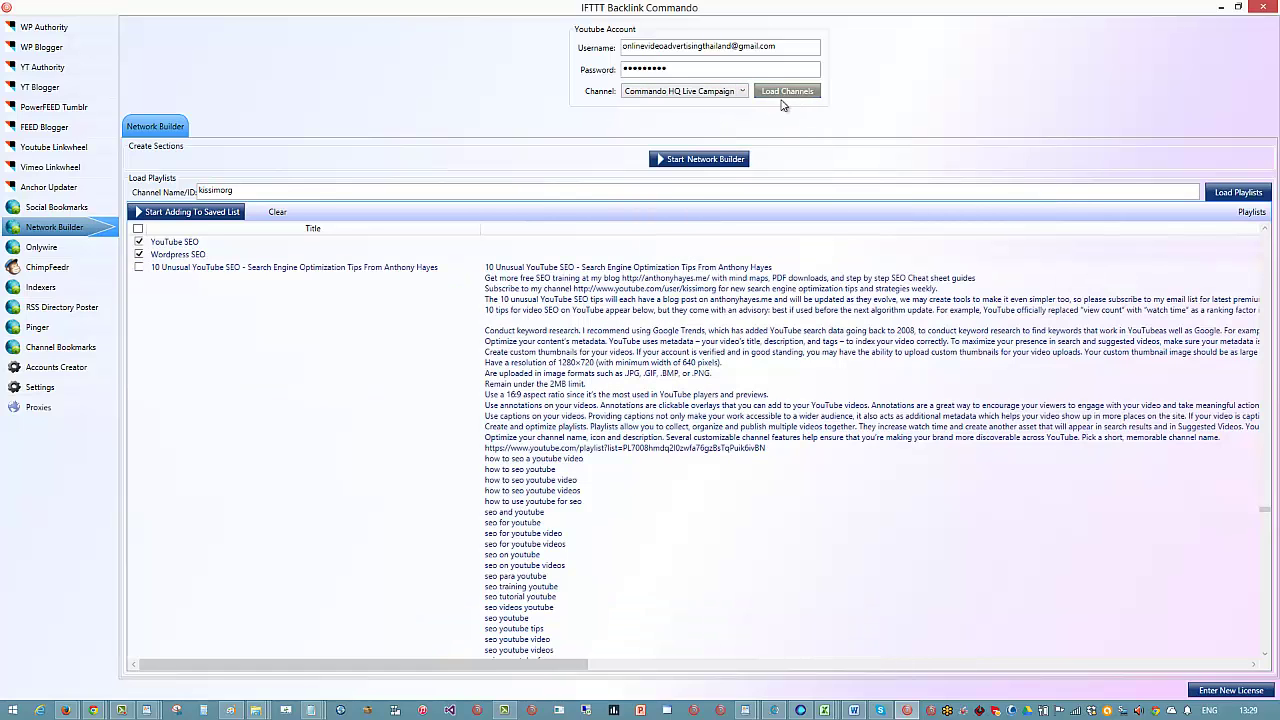
left_click(700, 160)
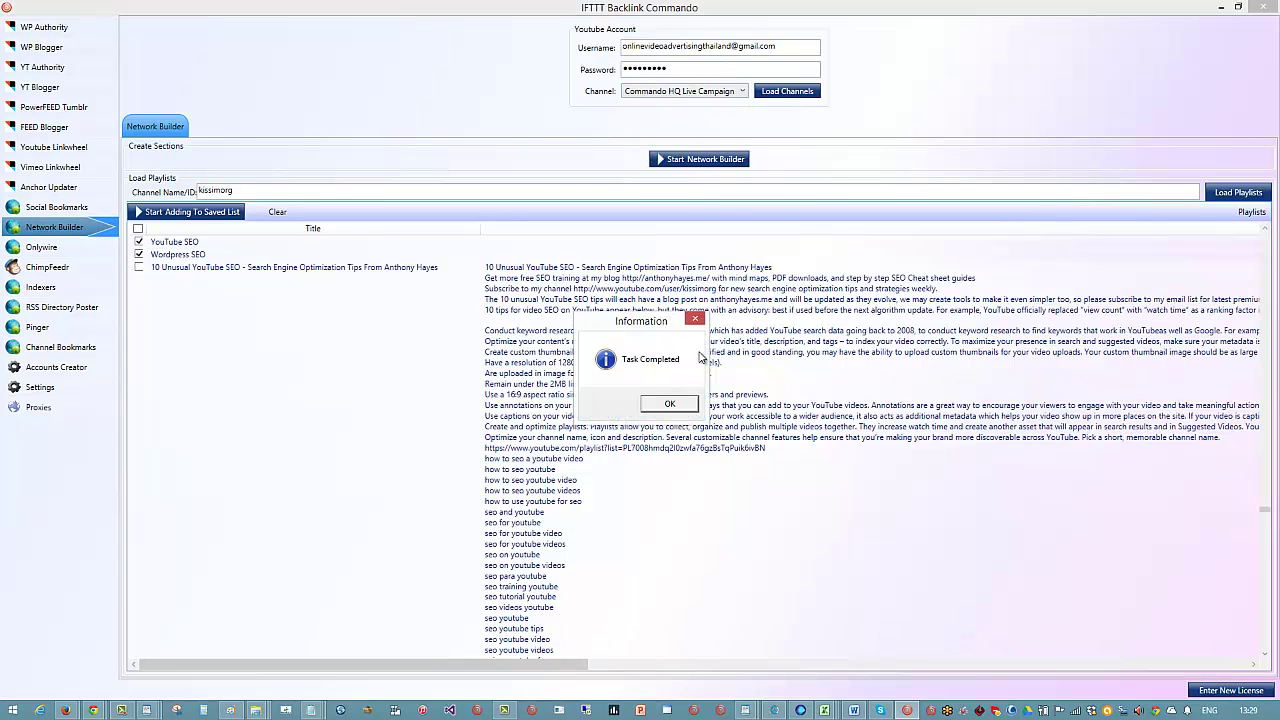
Step: Select the KISS Internet Marketing channel and run Network Builder to create its sections
left_click(673, 410)
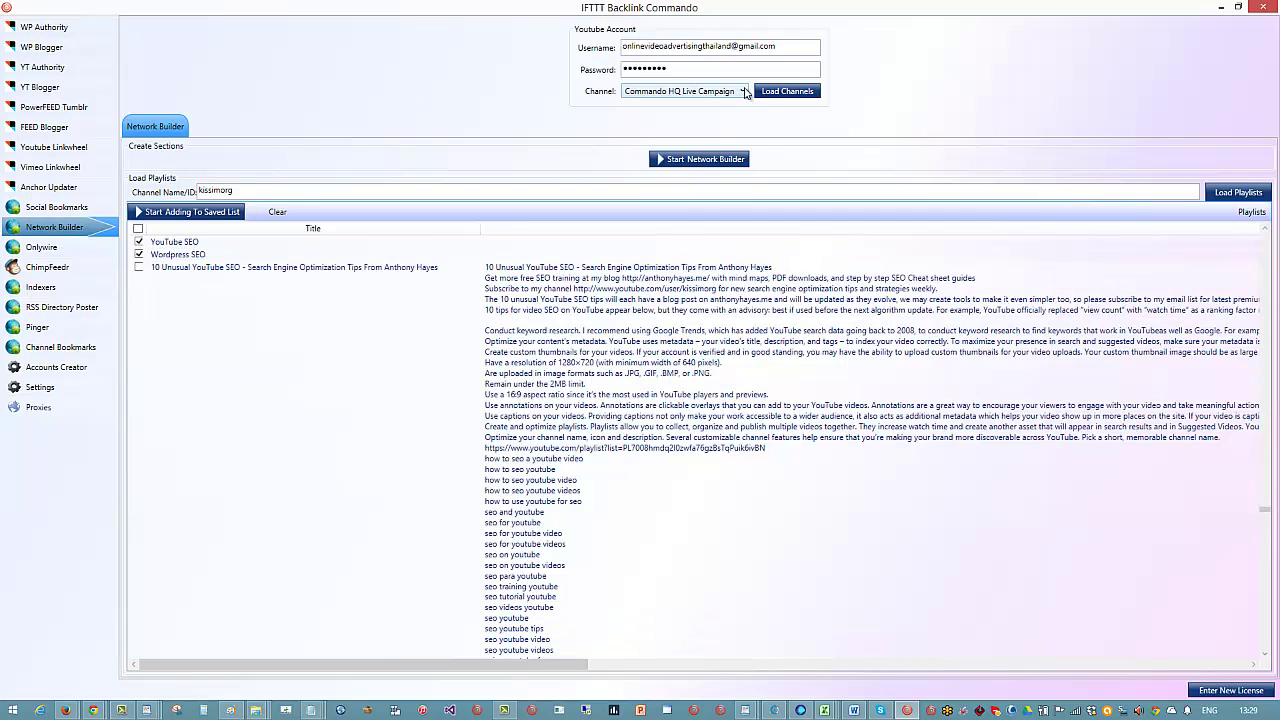
left_click(745, 92)
left_click(722, 139)
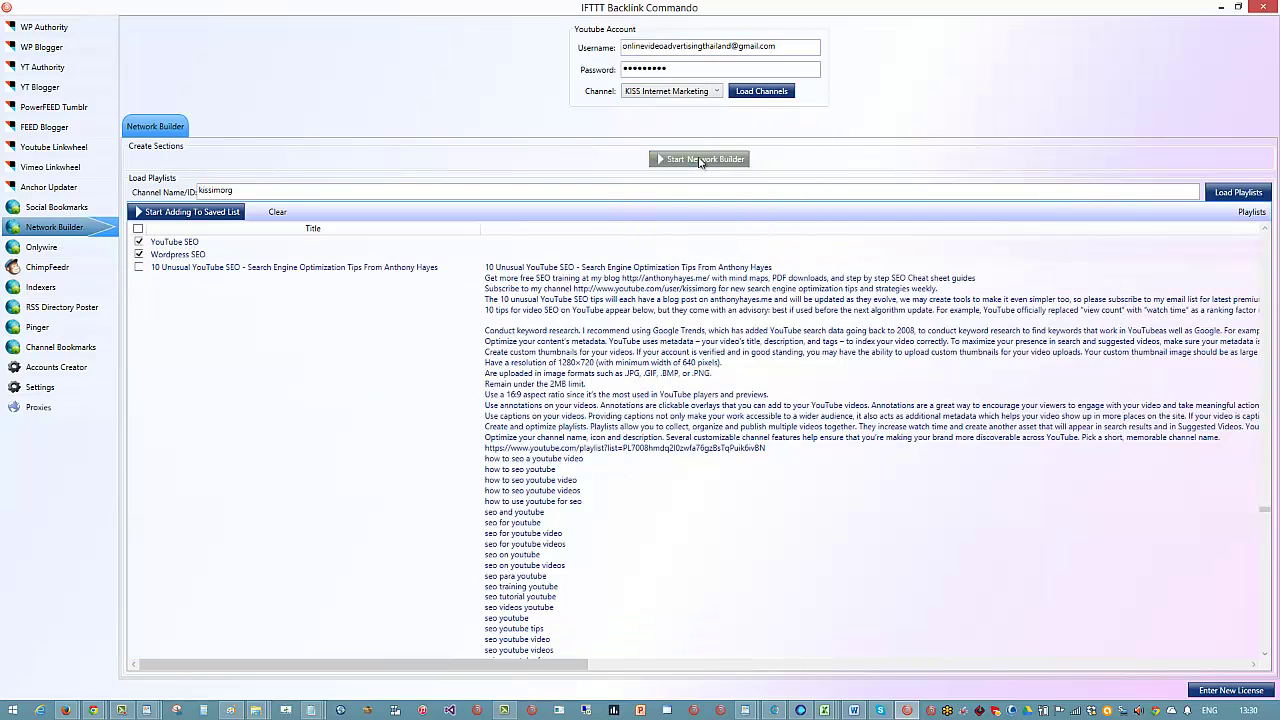
left_click(704, 160)
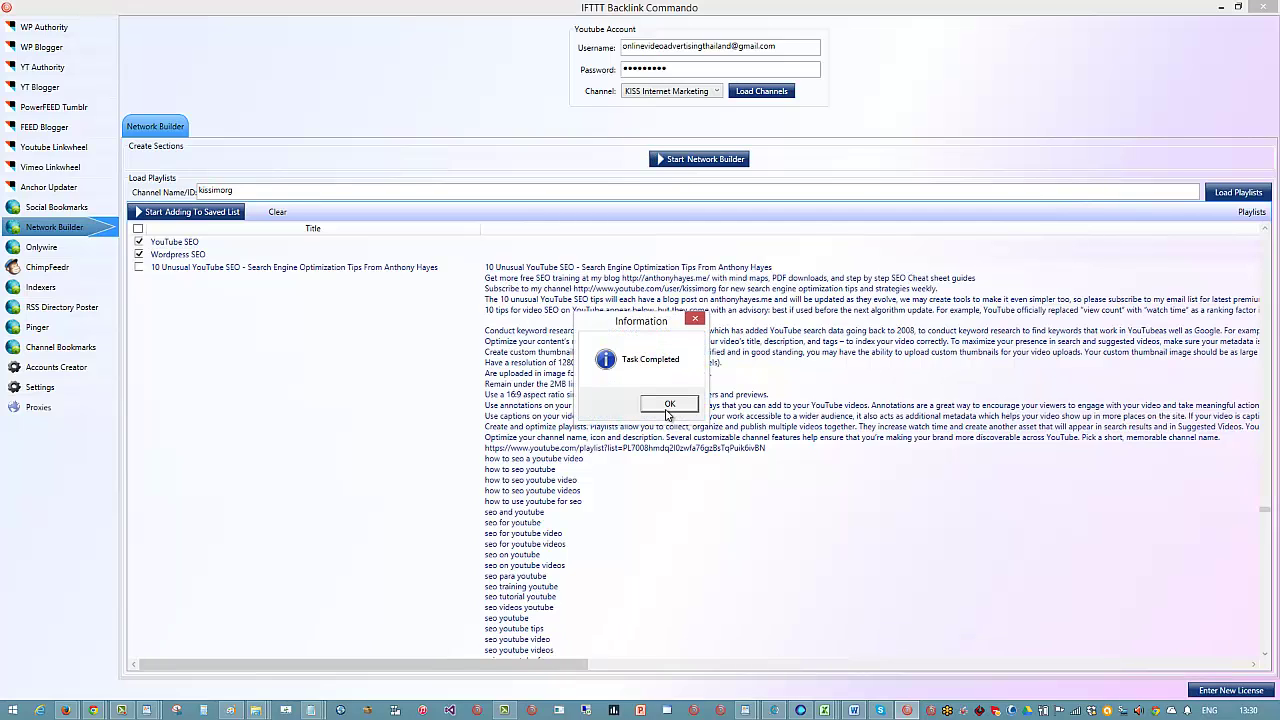
left_click(673, 414)
Step: Select the Lead Generation For Hotels channel and run Network Builder to create its sections
left_click(716, 96)
left_click(705, 143)
left_click(697, 160)
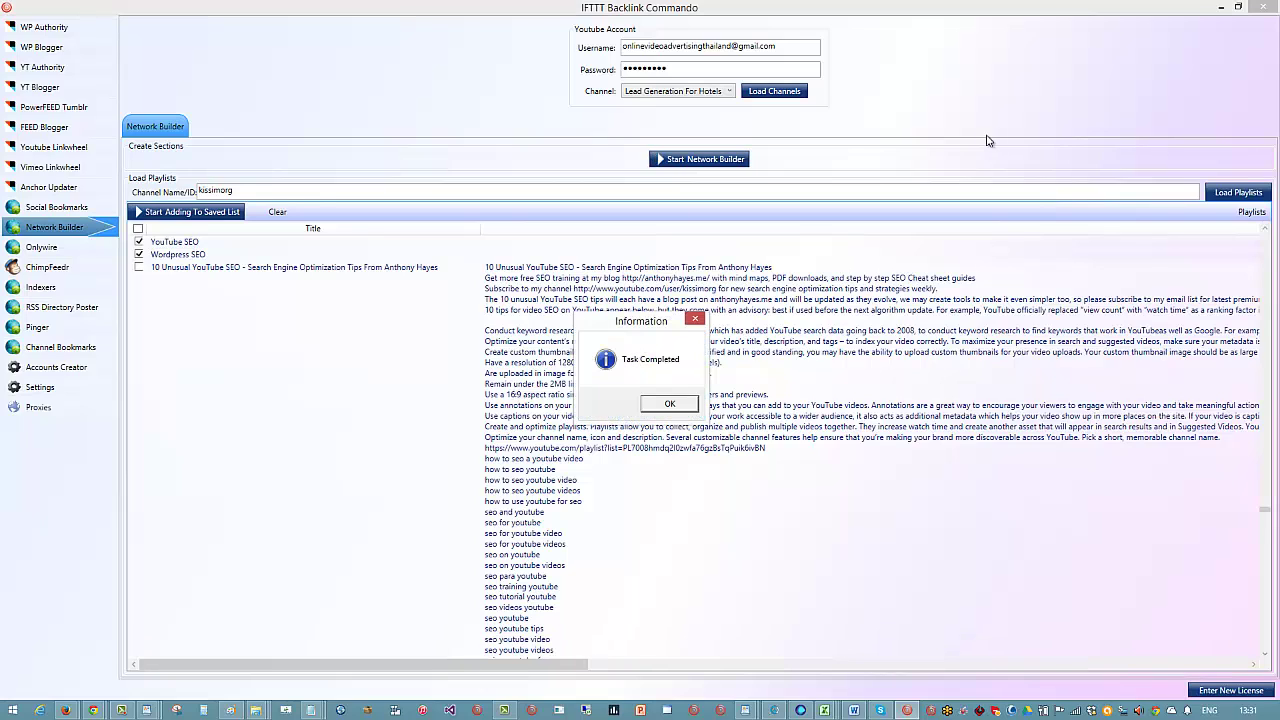
left_click(670, 404)
Step: Select the Lead Generation For Lawyers In Thailand channel and start Network Builder for it
left_click(730, 91)
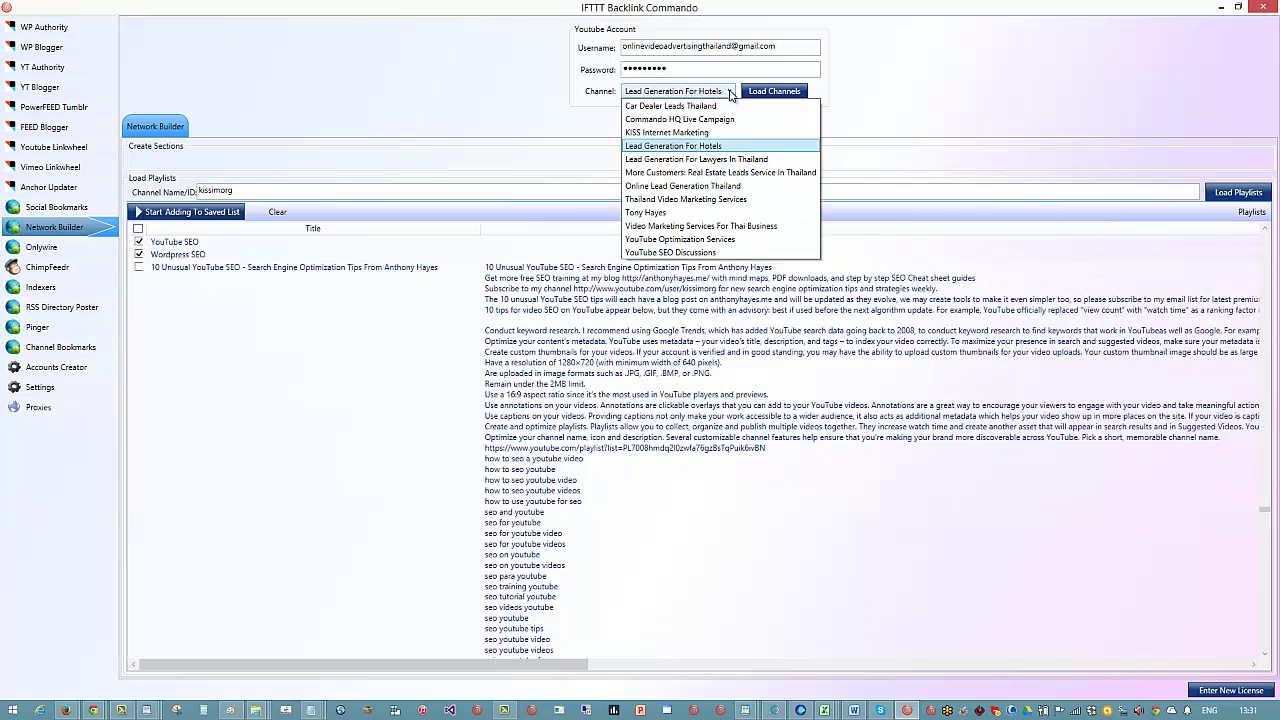
left_click(722, 160)
left_click(724, 159)
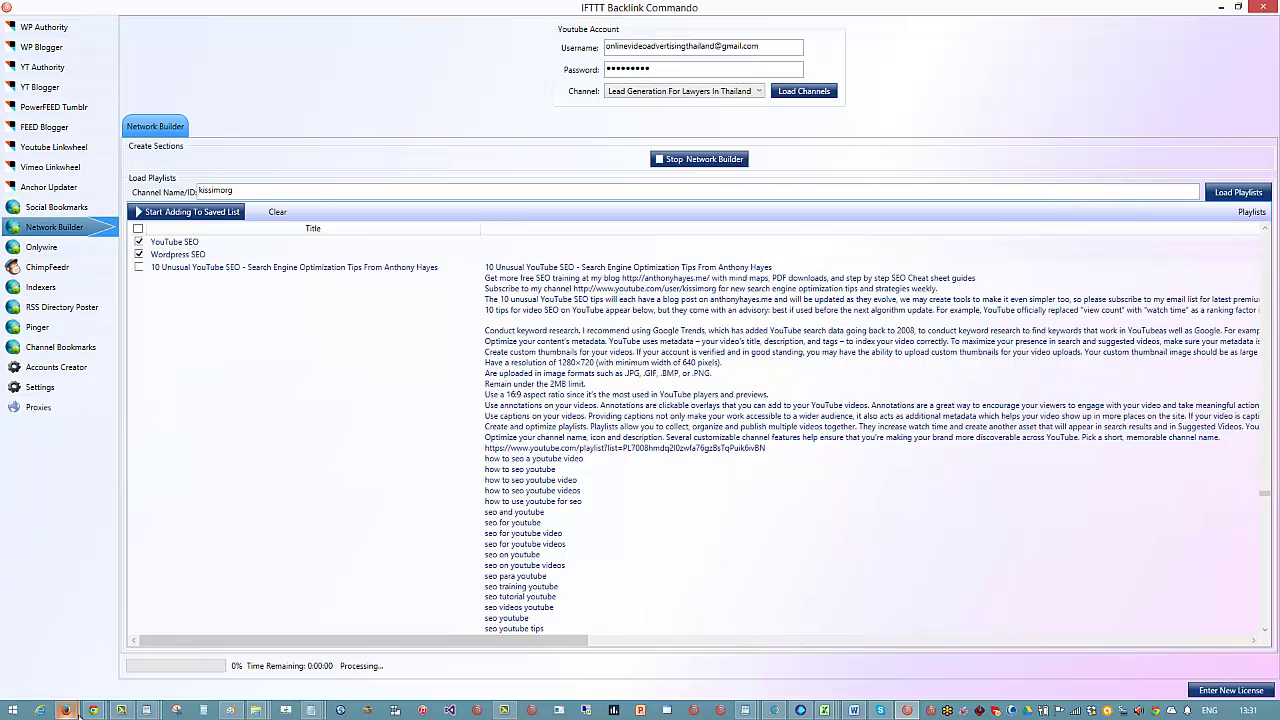
Step: Switch to YouTube in Firefox, change the active channel to KISS Internet Marketing and reopen the account's channel list
mouse_move(66, 712)
left_click(228, 650)
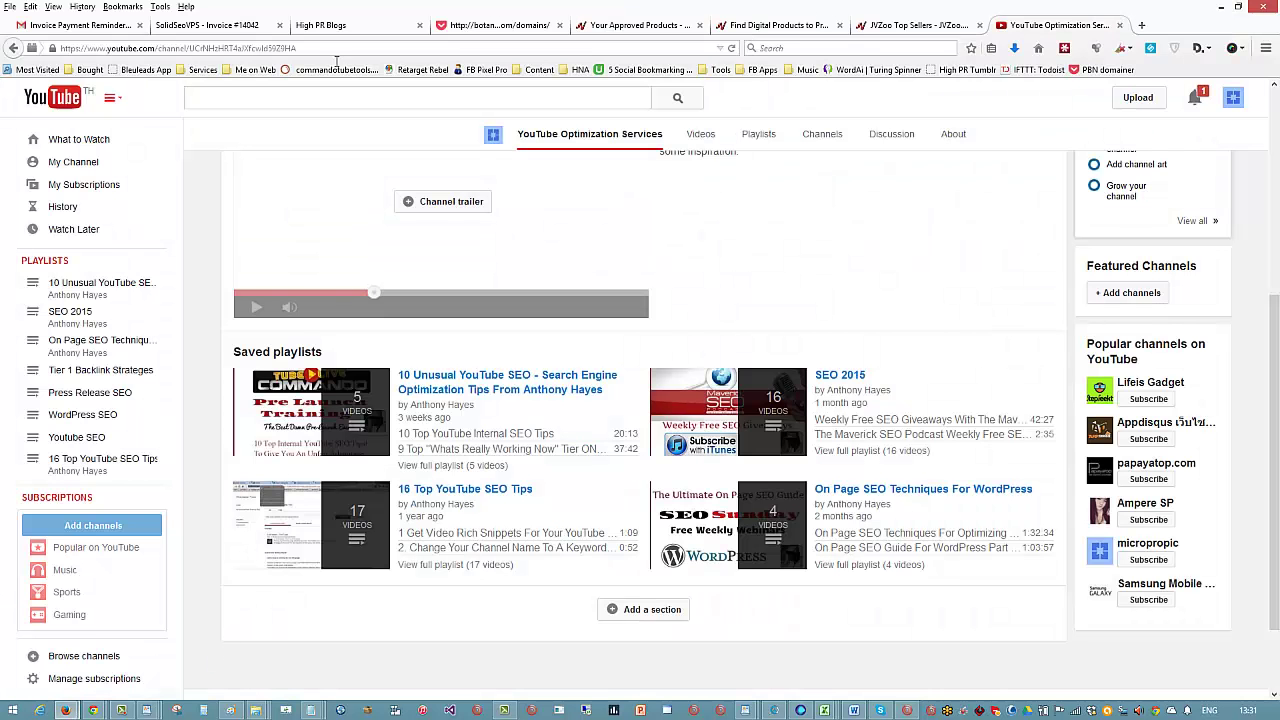
left_click(1234, 100)
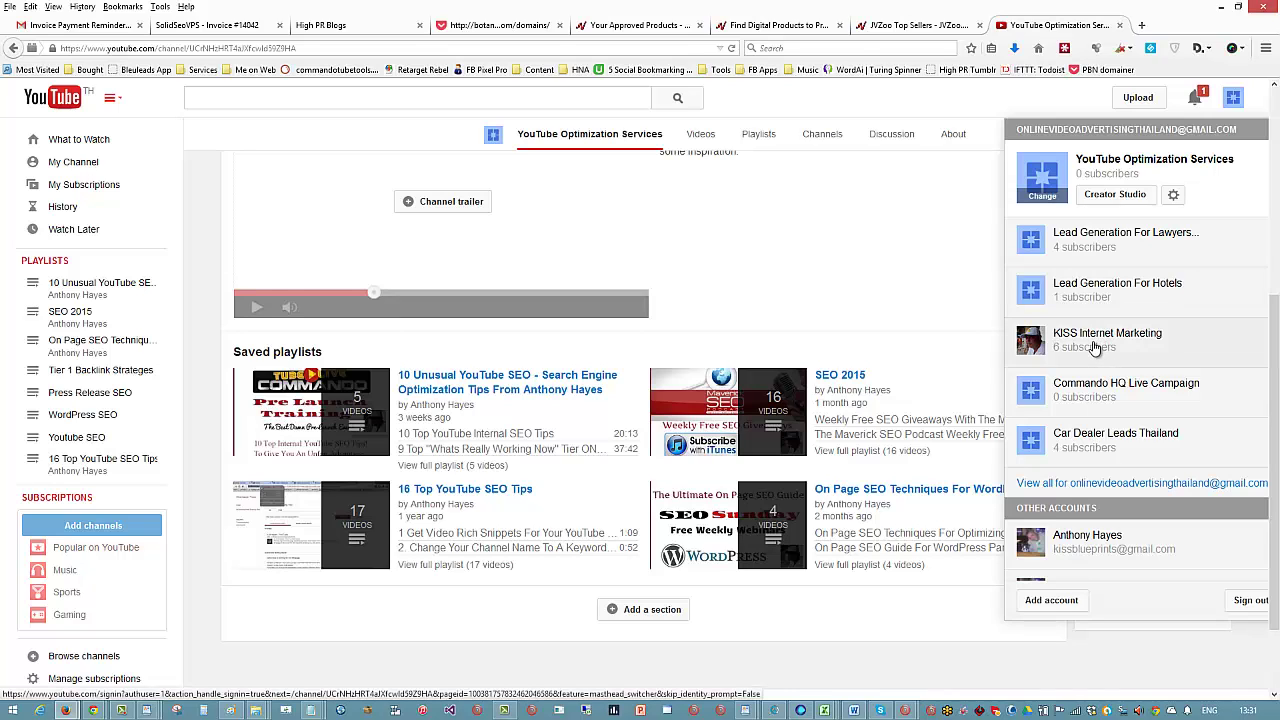
left_click(1086, 345)
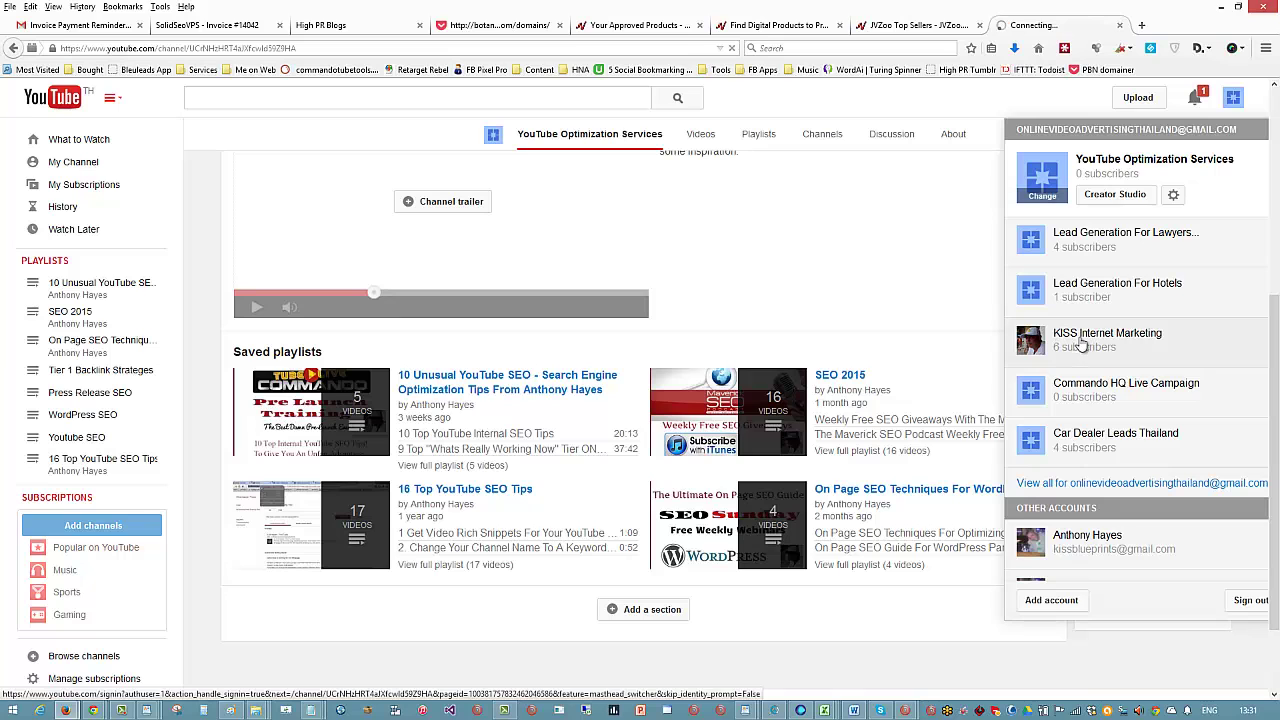
left_click(1234, 97)
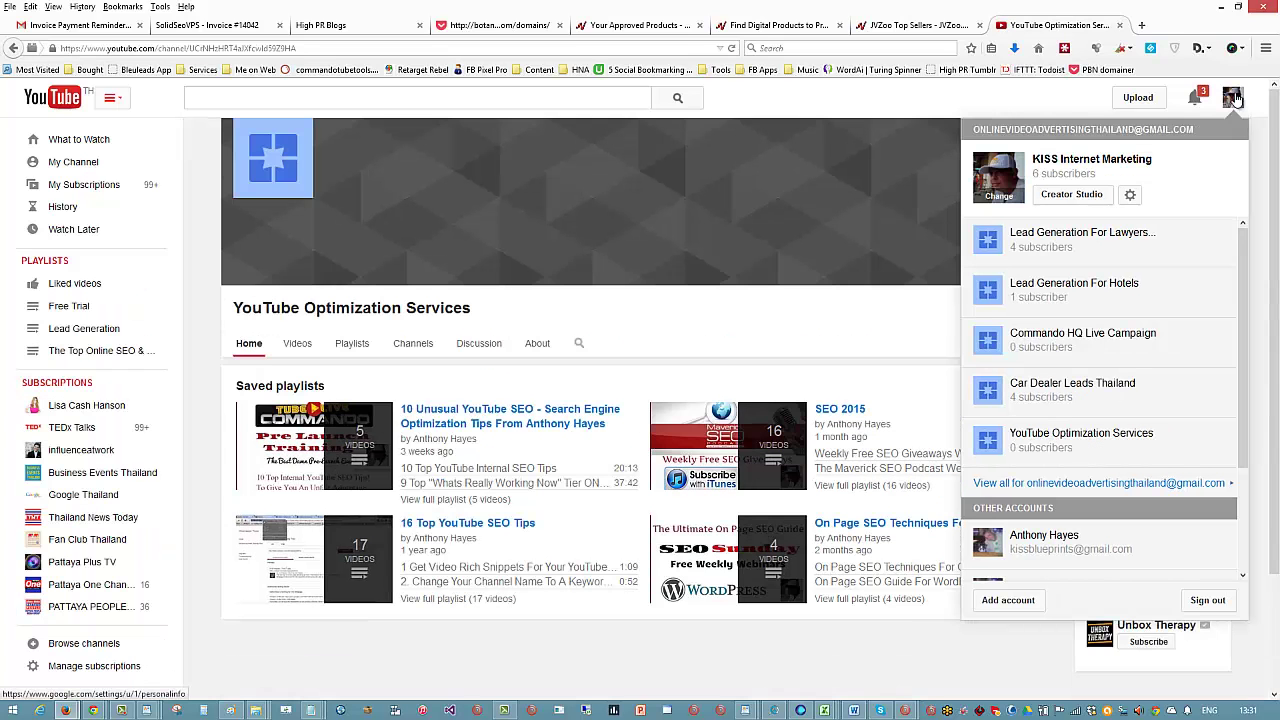